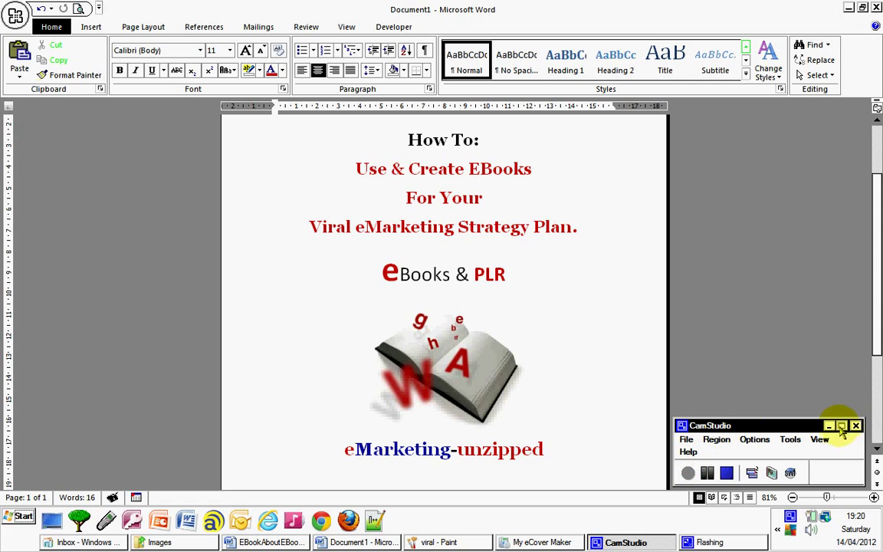
# Minimize the blank Document1 and bring the EBookAboutEBooks document to the front.
pyautogui.click(830, 427)
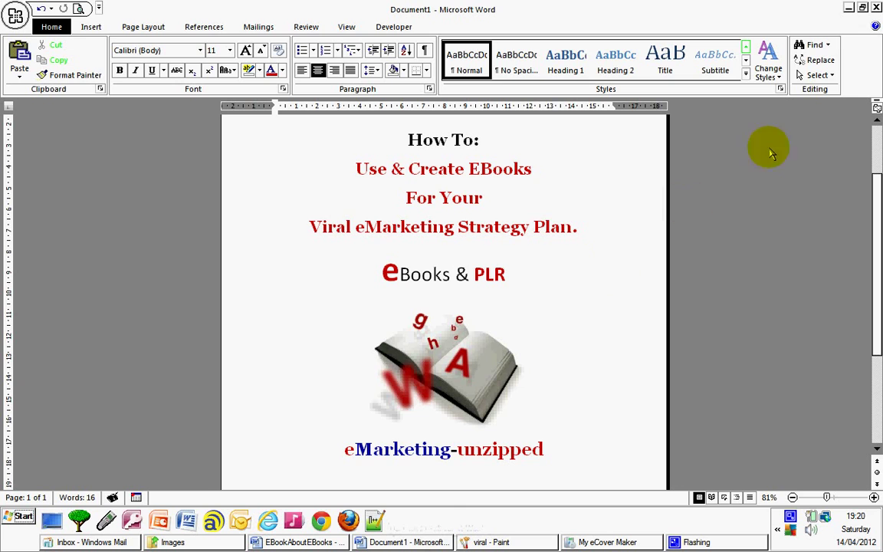
pyautogui.click(850, 8)
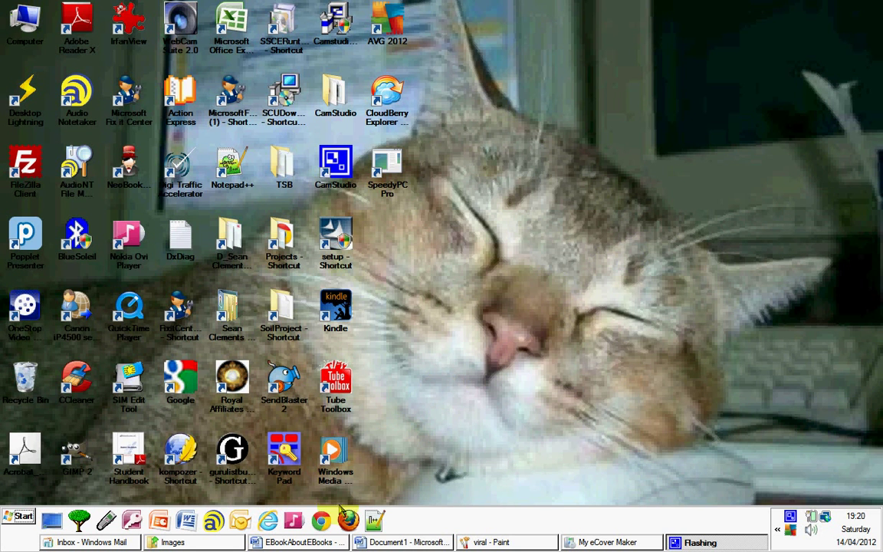
pyautogui.click(299, 542)
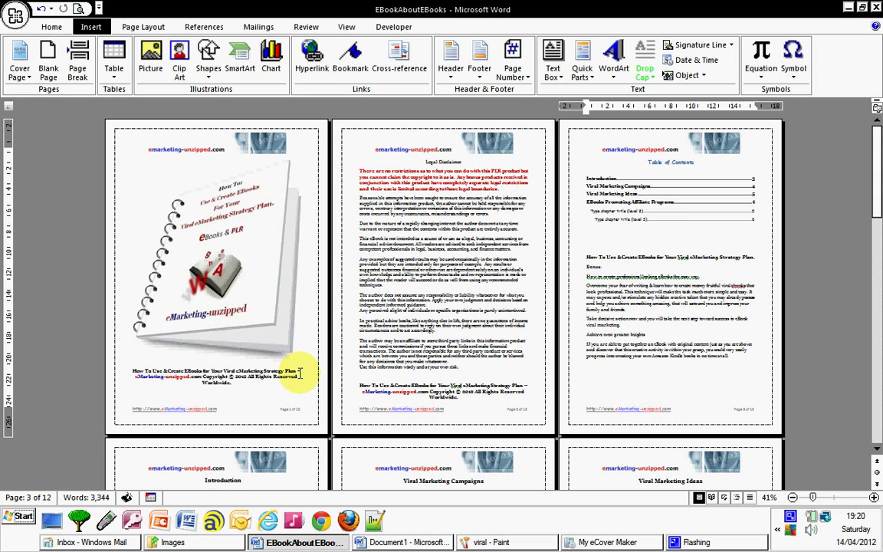
# Scroll to the Table of Contents on page 3 of the eBook.
pyautogui.keyDown('ctrl'); pyautogui.scroll(5, 299, 373); pyautogui.keyUp('ctrl')
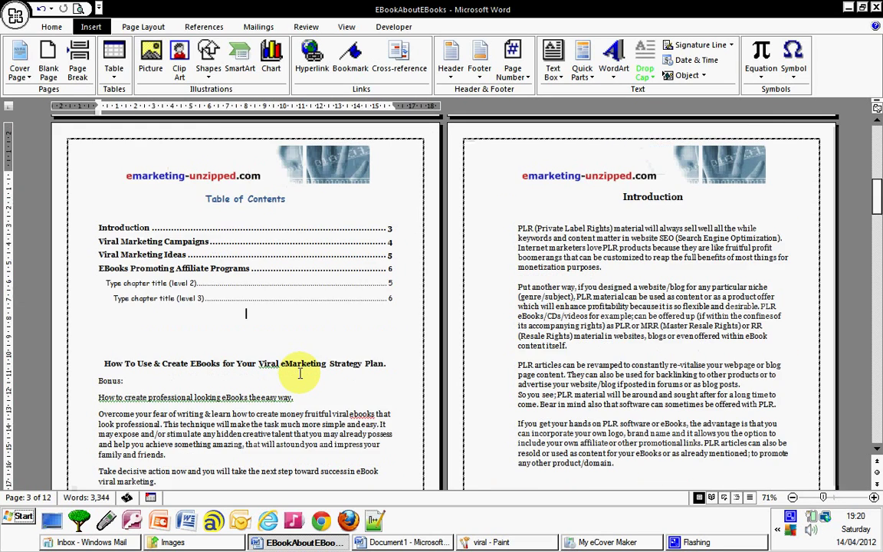
pyautogui.keyDown('ctrl'); pyautogui.scroll(4, 300, 373); pyautogui.keyUp('ctrl')
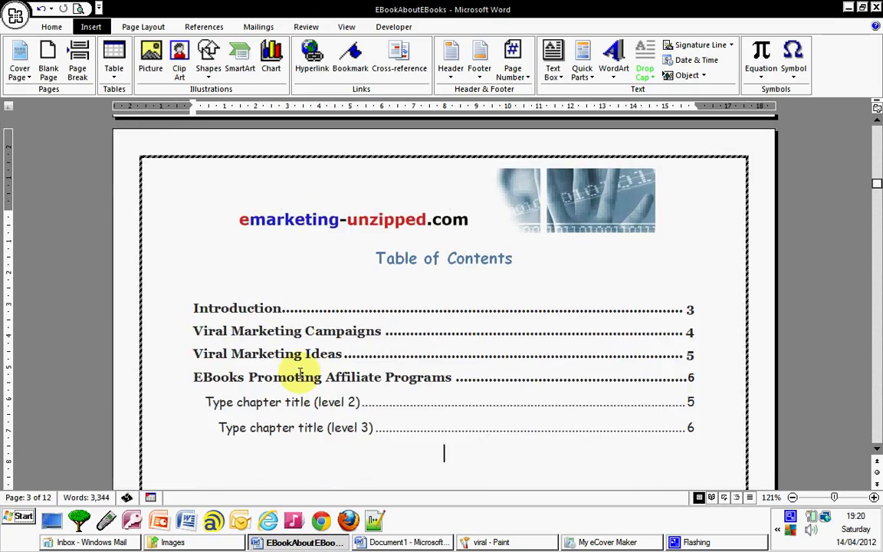
pyautogui.scroll(20, 300, 373)
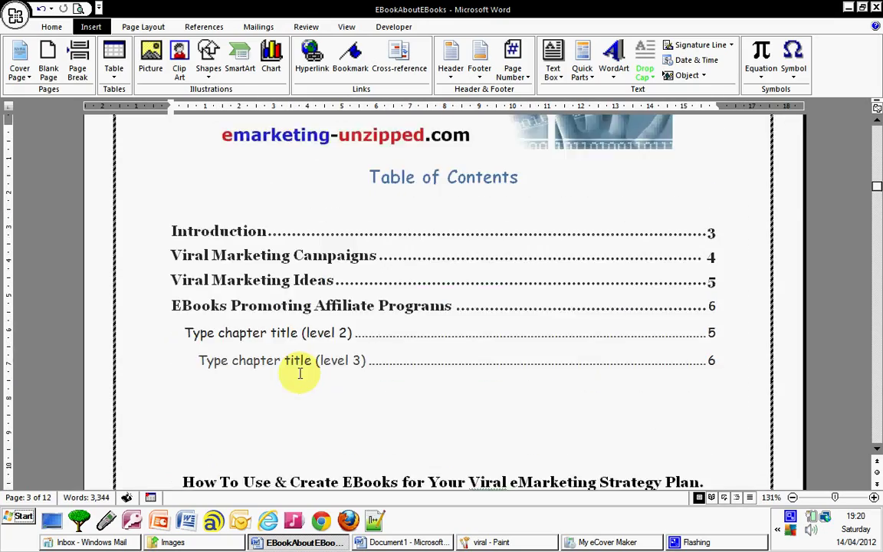
pyautogui.scroll(15, 300, 373)
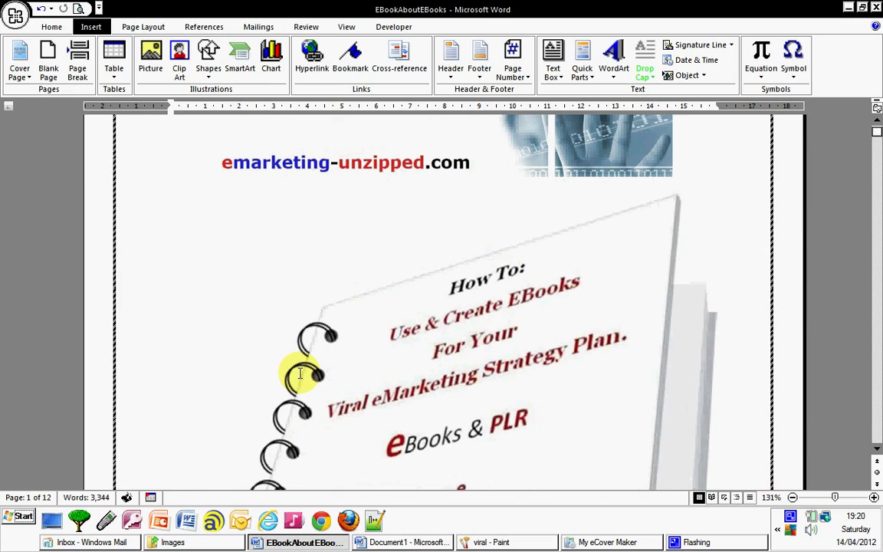
pyautogui.scroll(1, 300, 372)
pyautogui.scroll(-2, 300, 373)
pyautogui.scroll(-12, 300, 373)
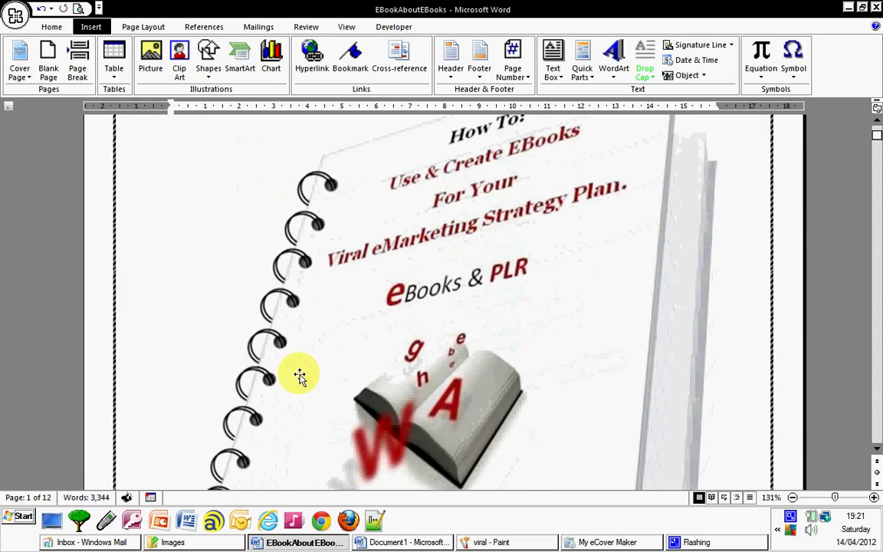
pyautogui.scroll(-12, 299, 372)
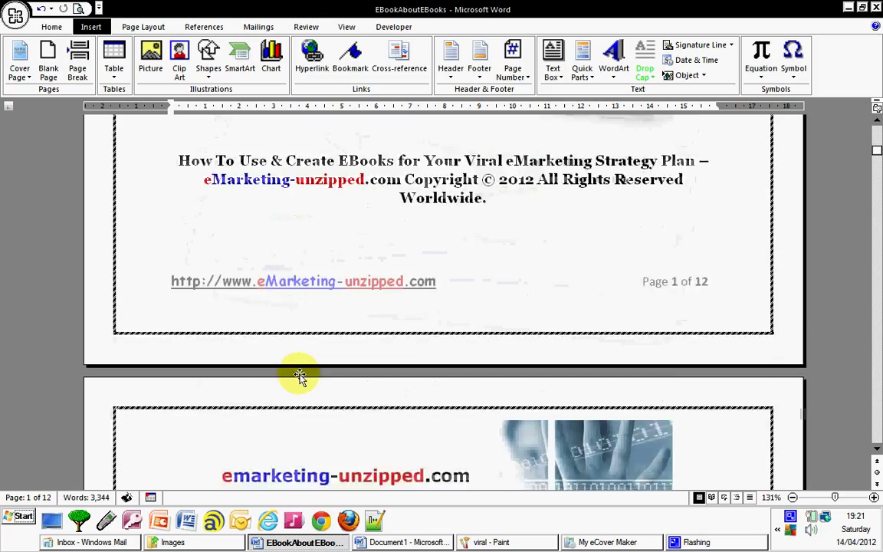
pyautogui.scroll(-3, 300, 373)
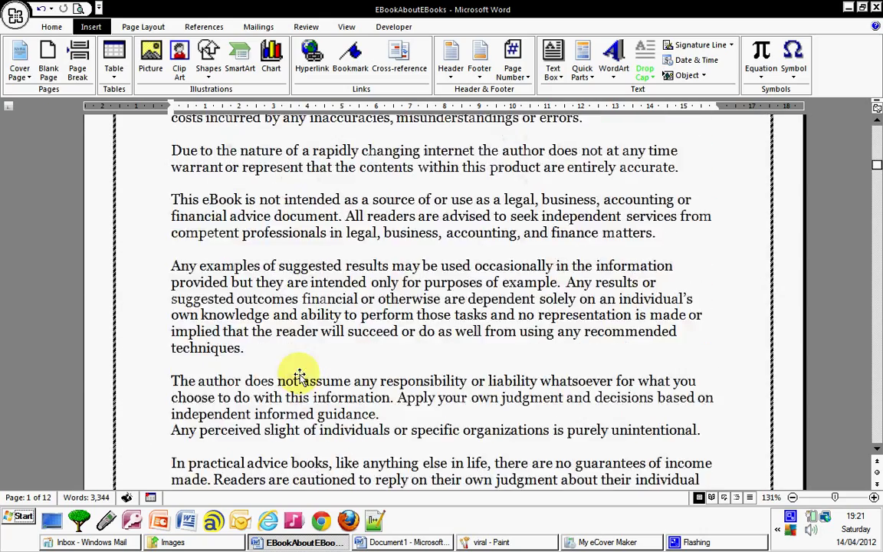
pyautogui.scroll(8, 300, 370)
pyautogui.scroll(-4, 298, 371)
pyautogui.scroll(-12, 300, 374)
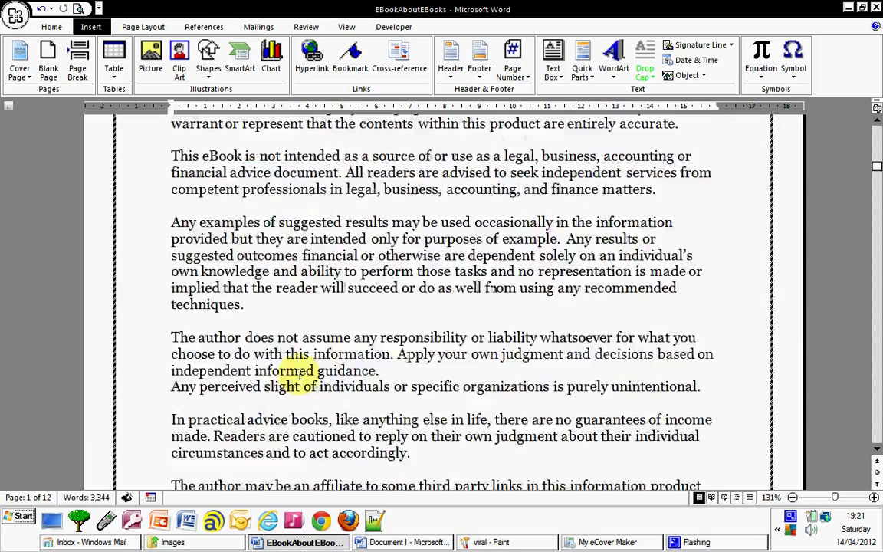
pyautogui.scroll(-9, 300, 375)
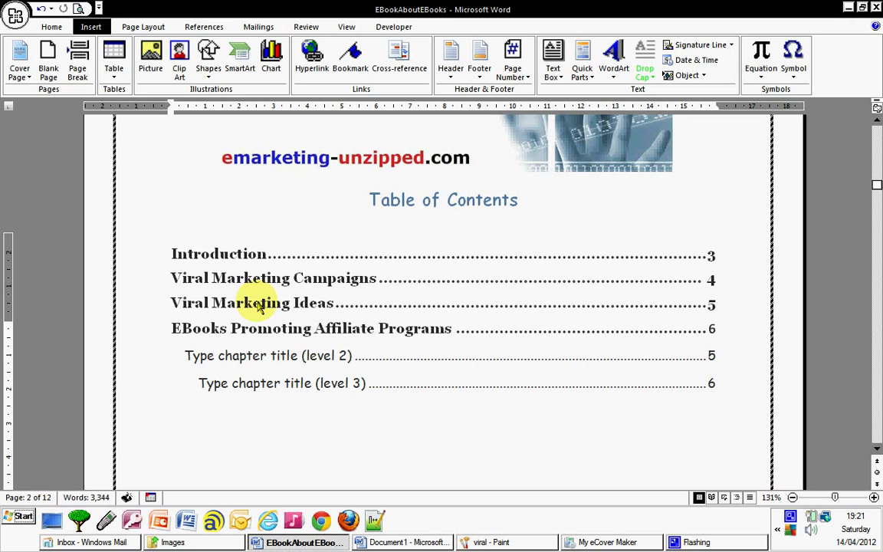
# Scroll from the Table of Contents down to the Introduction heading on page 4.
pyautogui.scroll(-15, 258, 305)
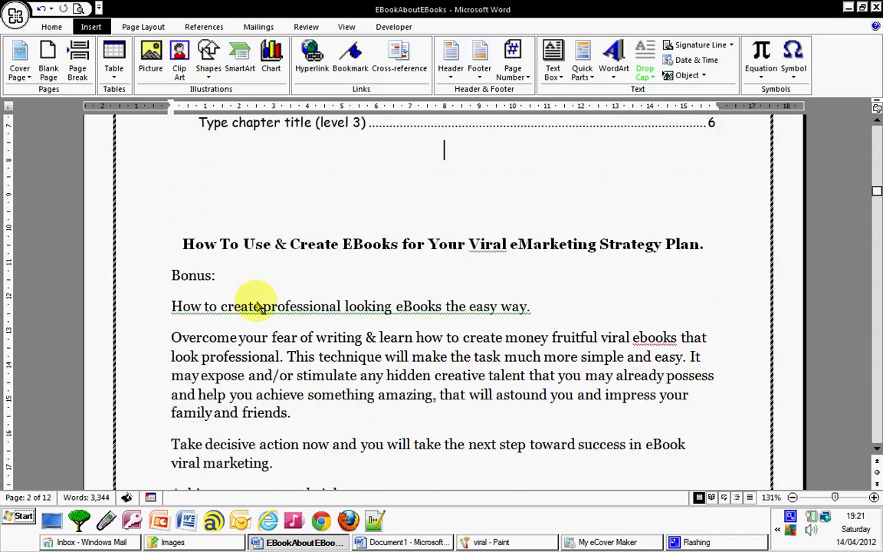
pyautogui.scroll(-12, 258, 305)
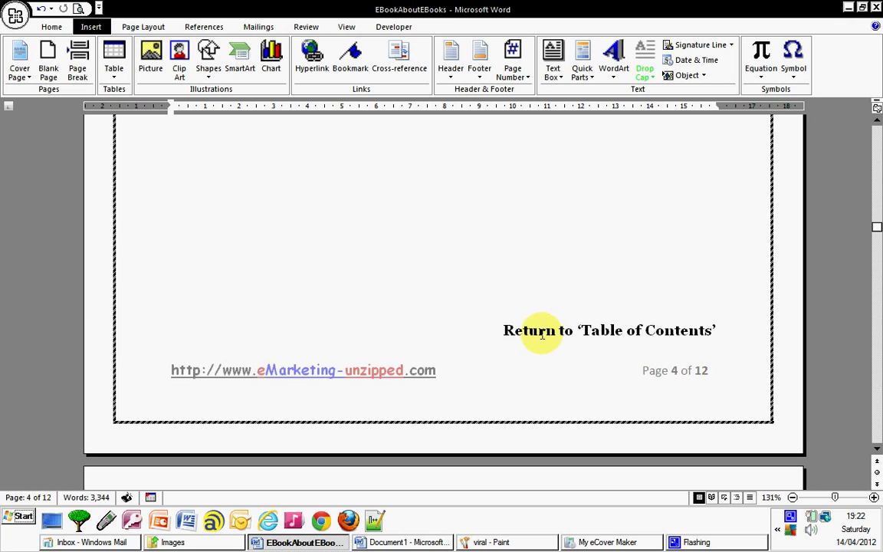
pyautogui.scroll(5, 537, 333)
pyautogui.scroll(3, 538, 336)
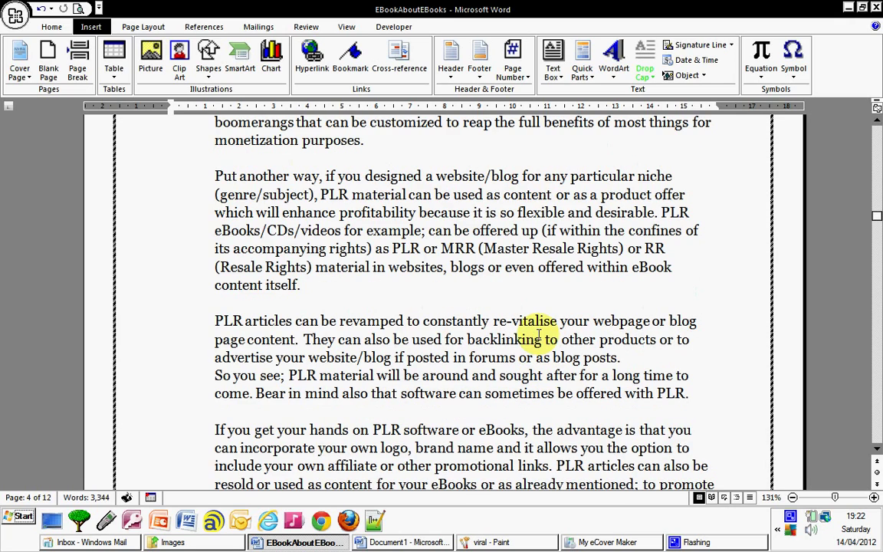
pyautogui.scroll(3, 539, 336)
pyautogui.scroll(4, 539, 335)
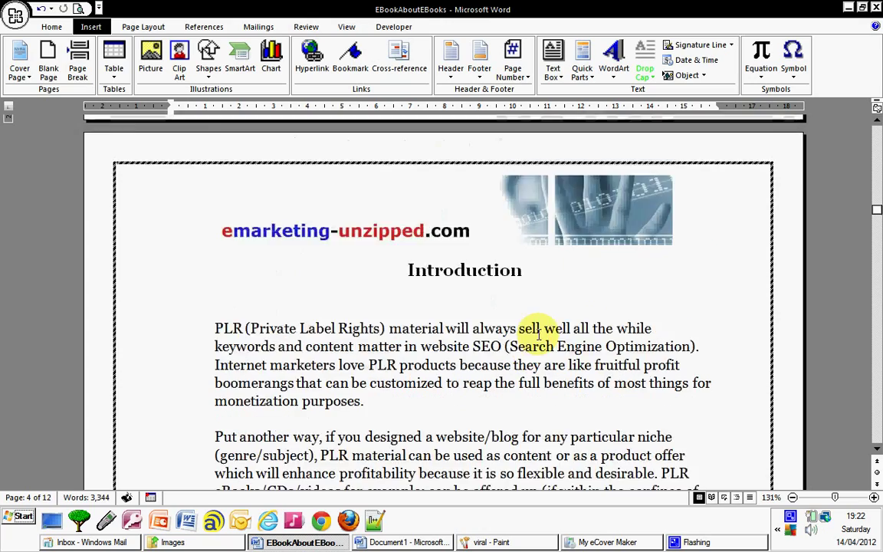
pyautogui.scroll(18, 539, 335)
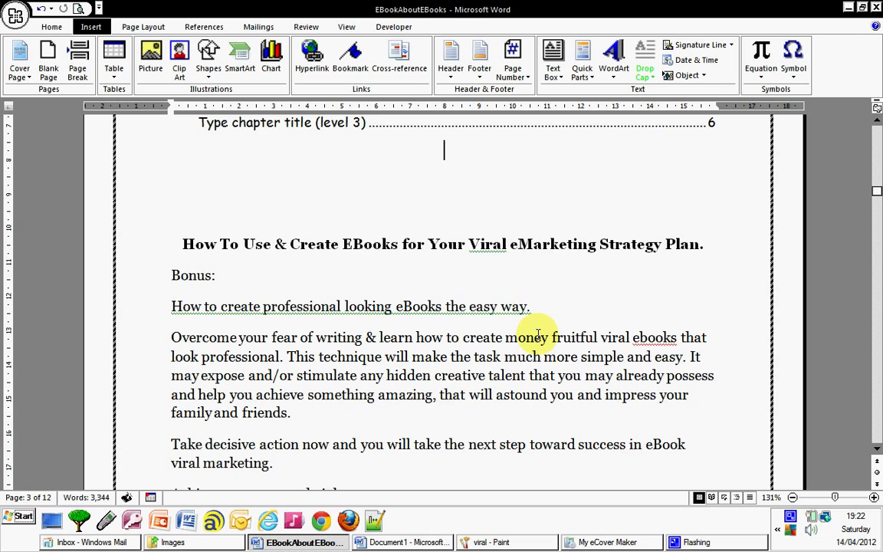
pyautogui.scroll(6, 539, 335)
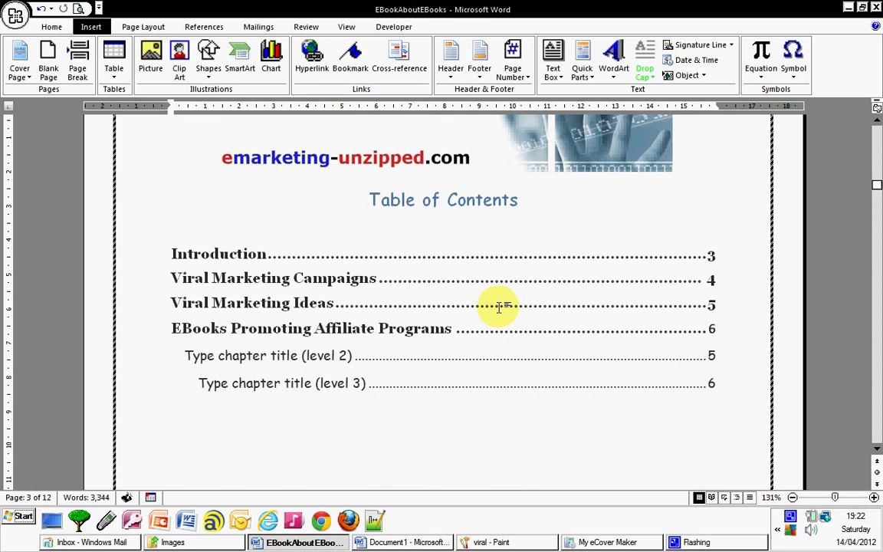
pyautogui.scroll(-4, 500, 306)
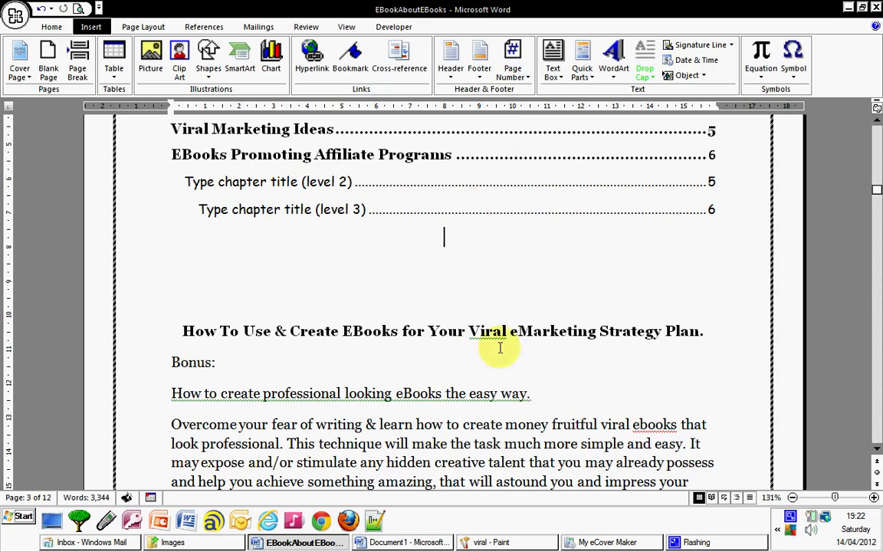
pyautogui.scroll(-4, 418, 372)
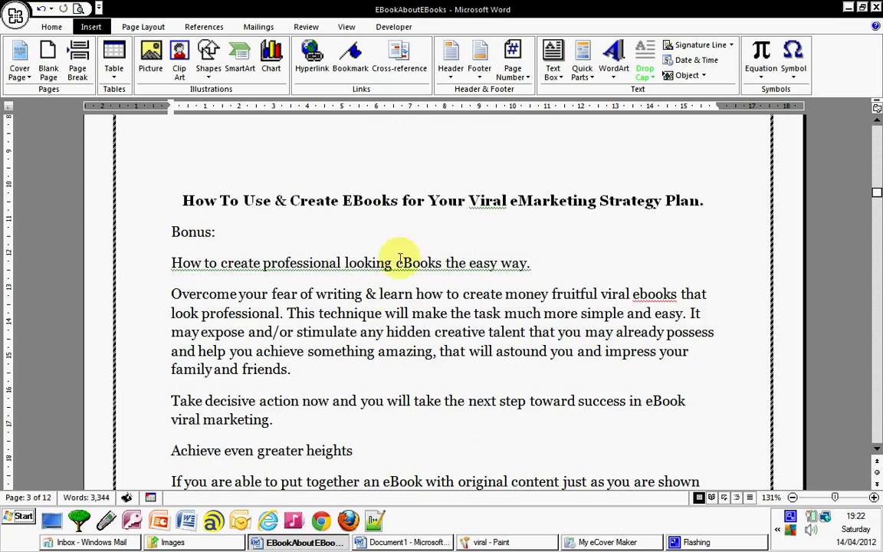
pyautogui.scroll(-3, 353, 292)
pyautogui.scroll(5, 400, 246)
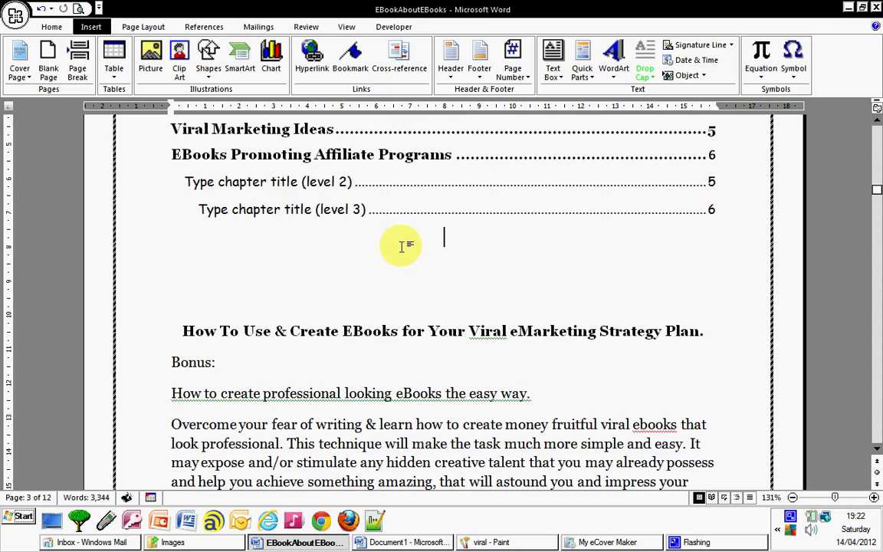
pyautogui.scroll(2, 401, 246)
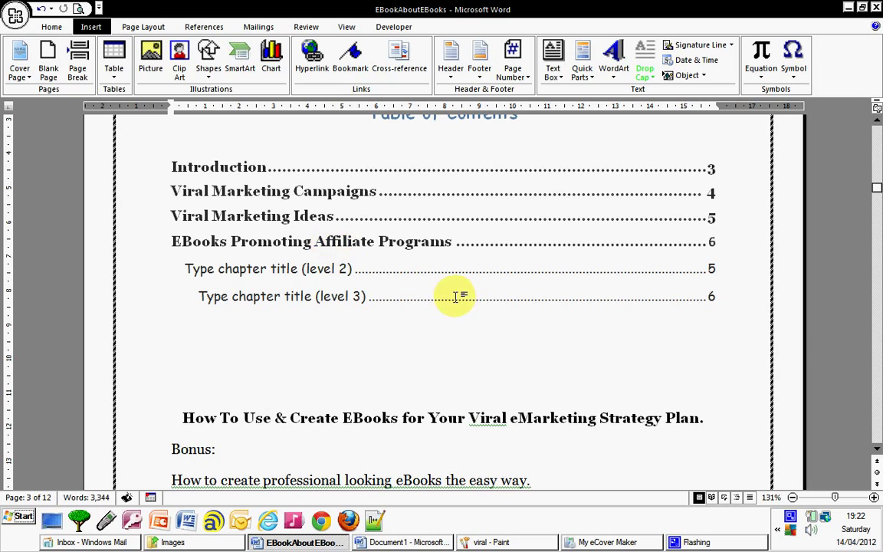
pyautogui.scroll(1, 449, 297)
pyautogui.scroll(1, 441, 295)
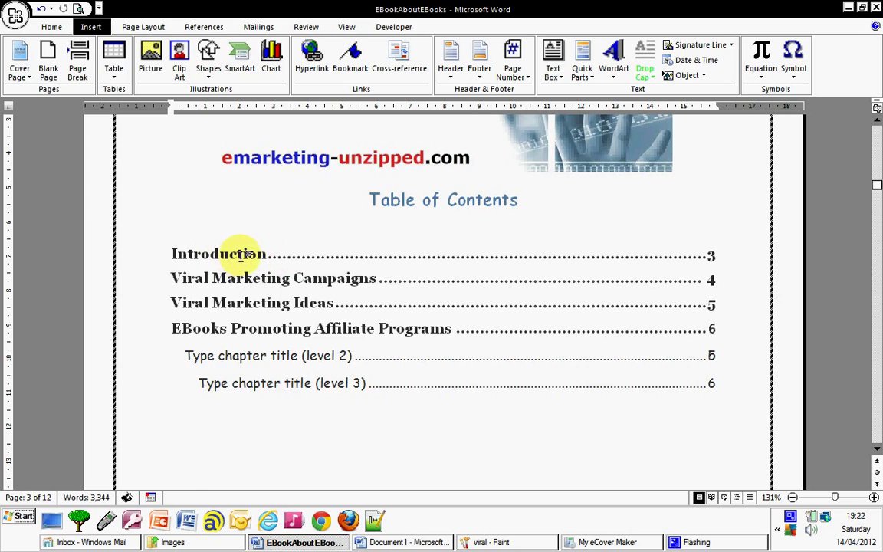
pyautogui.scroll(-10, 240, 253)
pyautogui.scroll(-10, 290, 264)
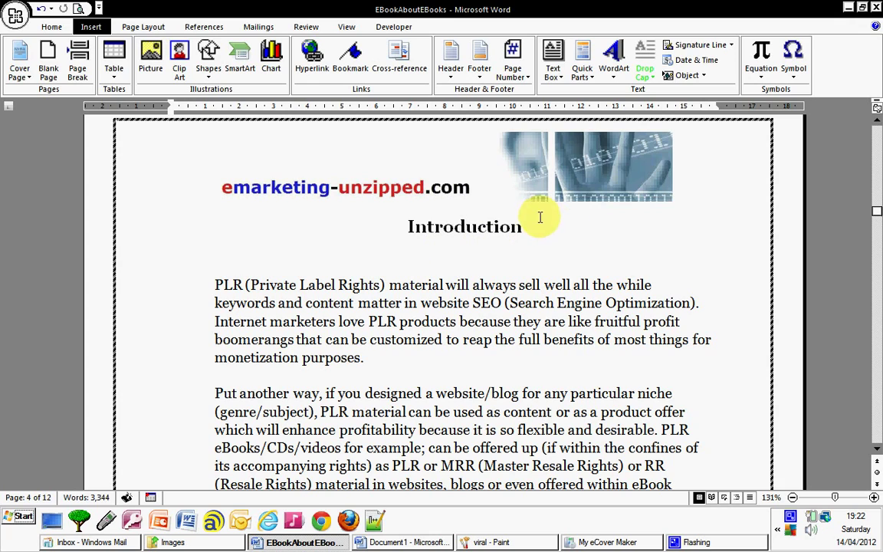
# Select the Introduction heading and scroll up to show the emarketing-unzipped.com banner above it.
pyautogui.moveTo(525, 227); pyautogui.dragTo(409, 228)
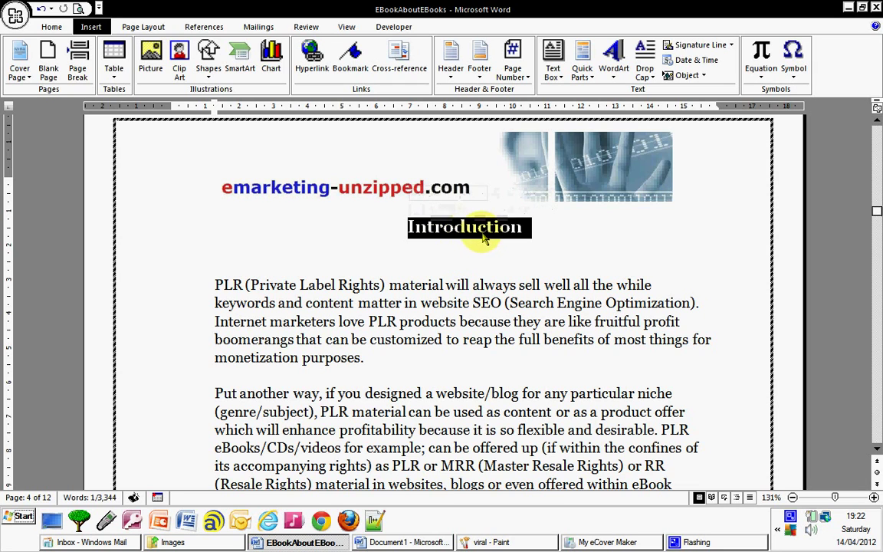
pyautogui.scroll(-8, 429, 261)
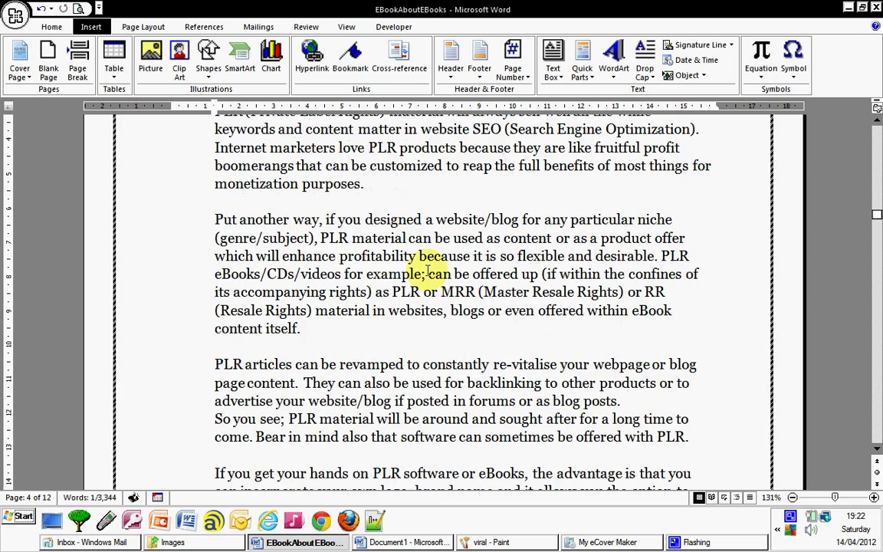
pyautogui.scroll(3, 425, 269)
pyautogui.scroll(1, 428, 270)
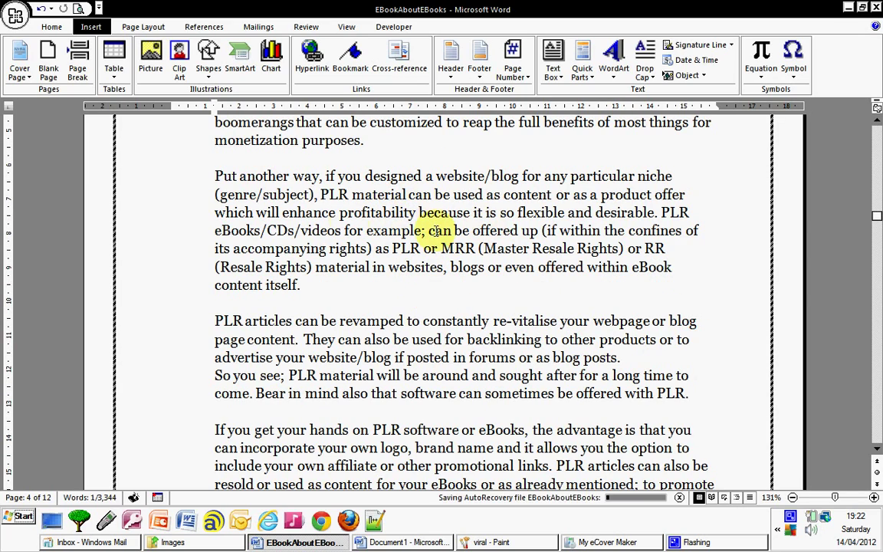
pyautogui.scroll(3, 441, 215)
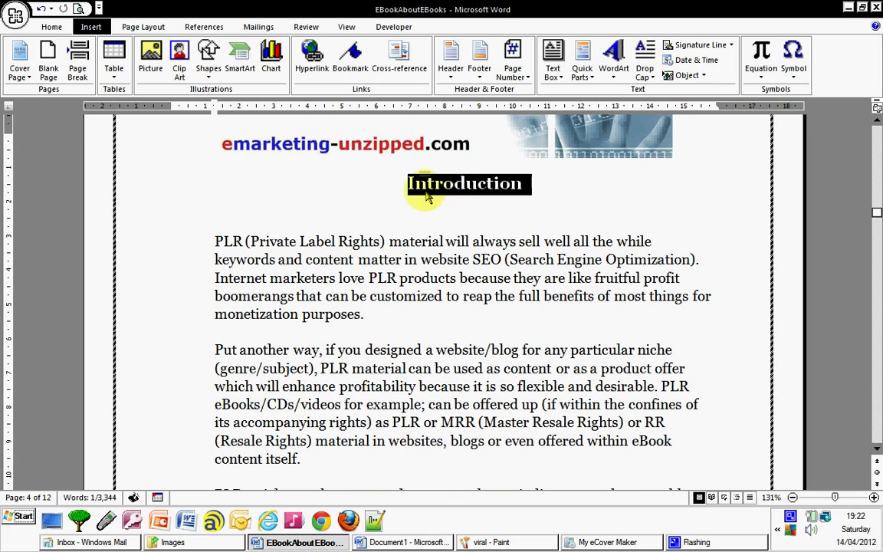
pyautogui.scroll(1, 325, 174)
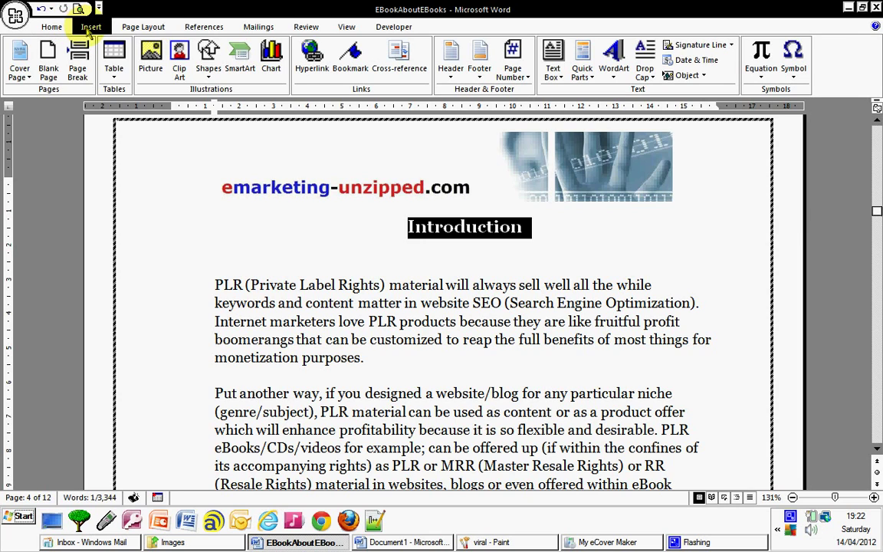
# Add a bookmark named 'Introduction' on the selected Introduction heading.
pyautogui.click(354, 69)
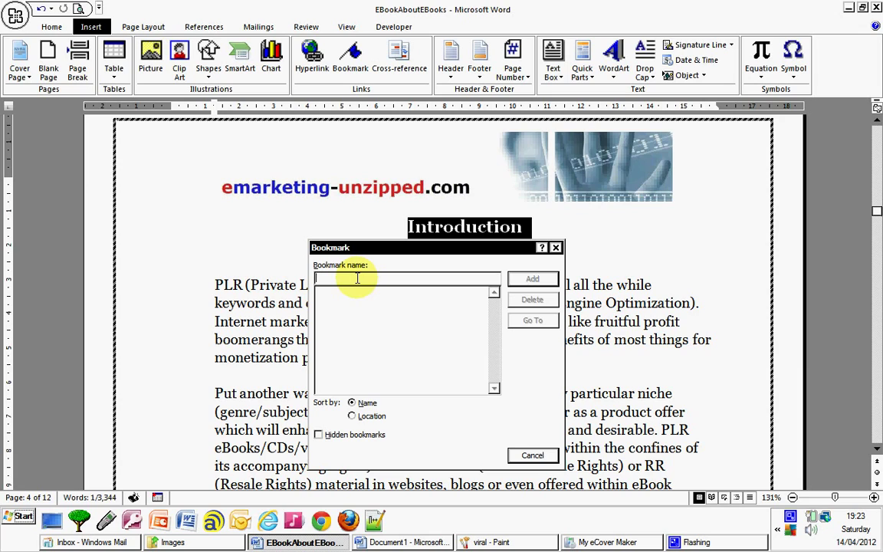
pyautogui.write('Introduction')
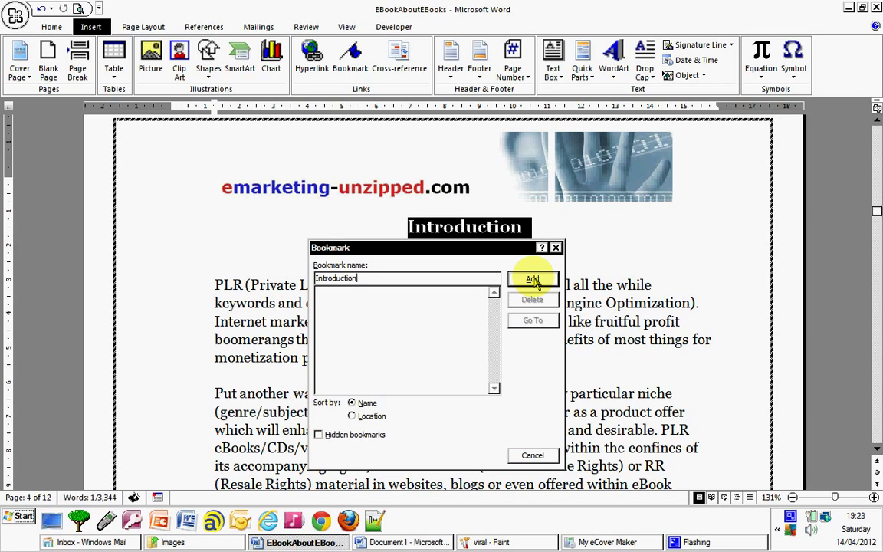
pyautogui.click(532, 282)
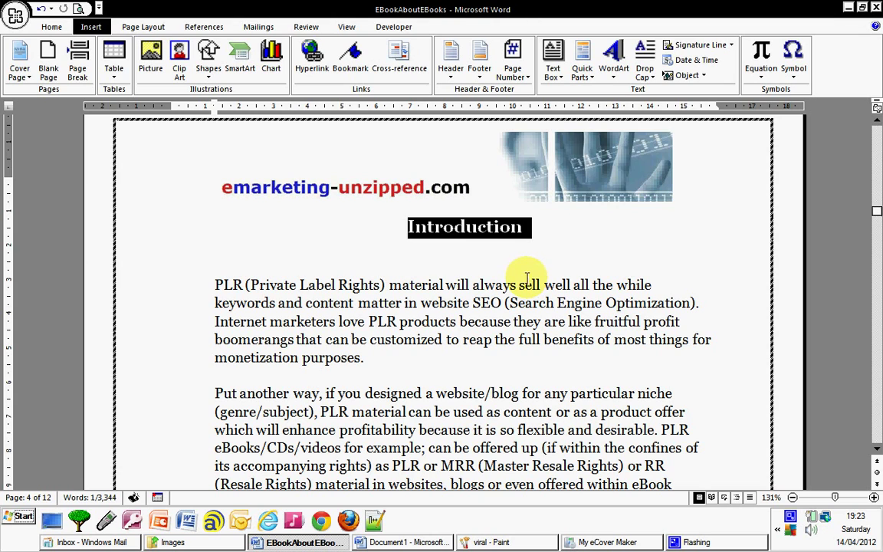
# Return to the page 3 Table of Contents and select its first entry, Introduction.
pyautogui.scroll(1, 424, 267)
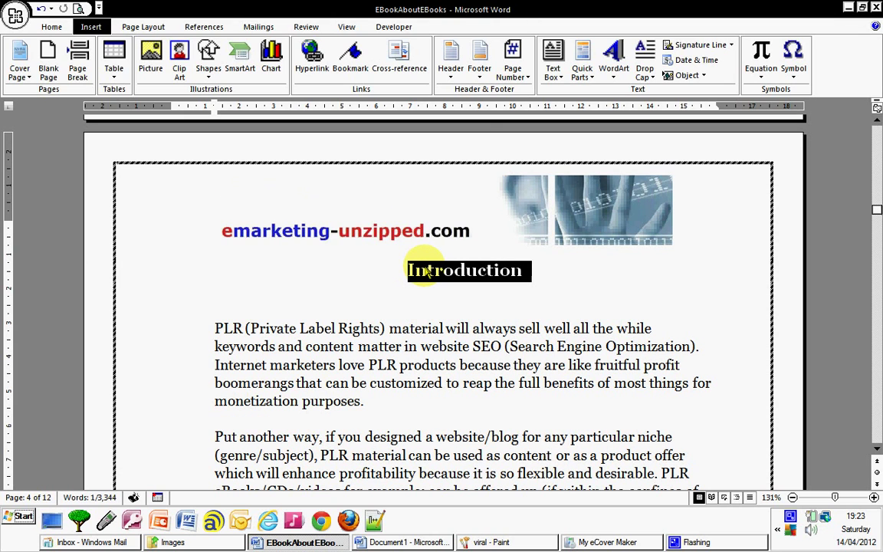
pyautogui.scroll(10, 424, 270)
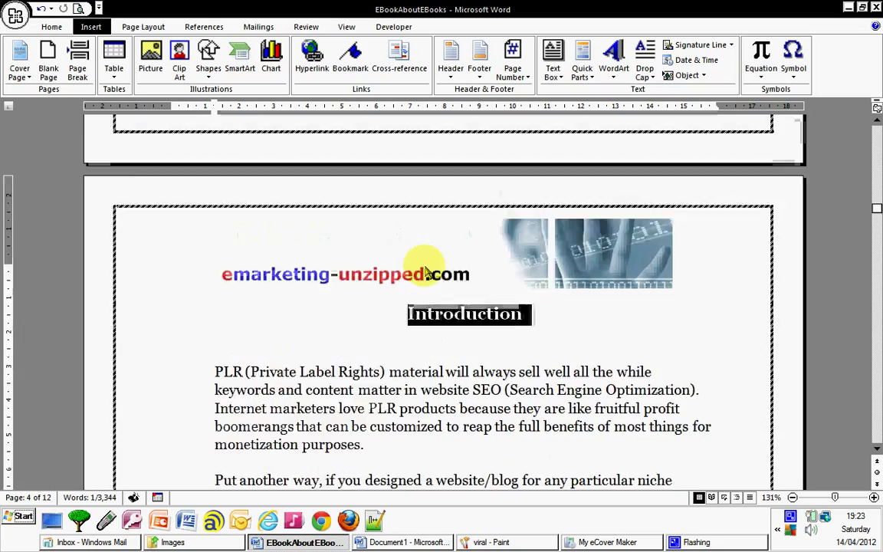
pyautogui.scroll(7, 428, 263)
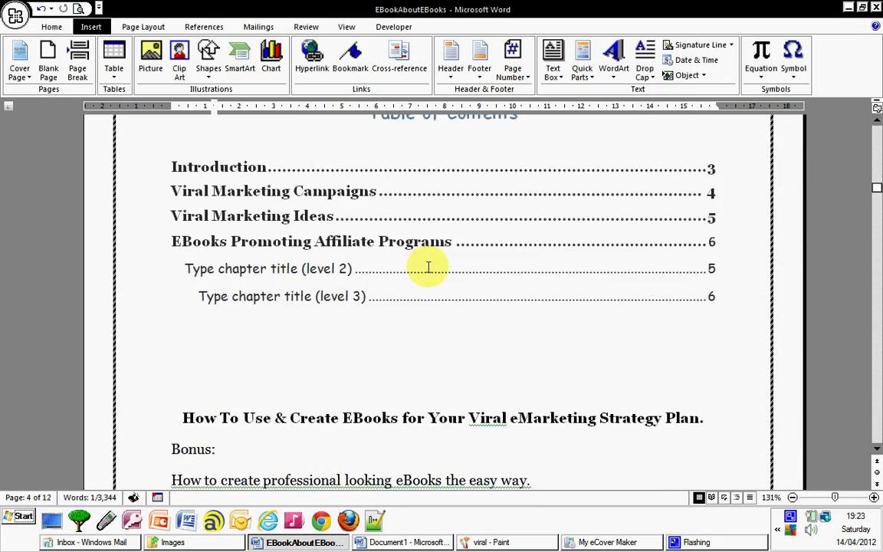
pyautogui.scroll(-1, 426, 264)
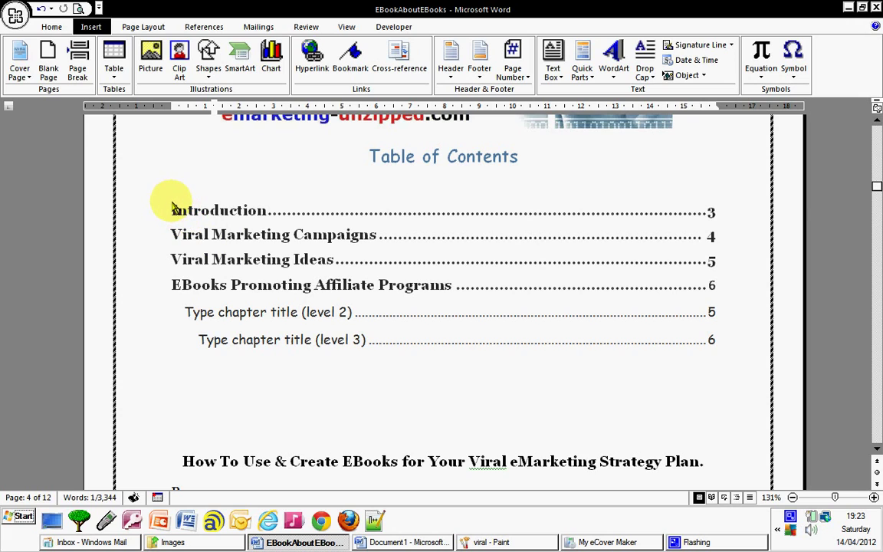
pyautogui.click(249, 211)
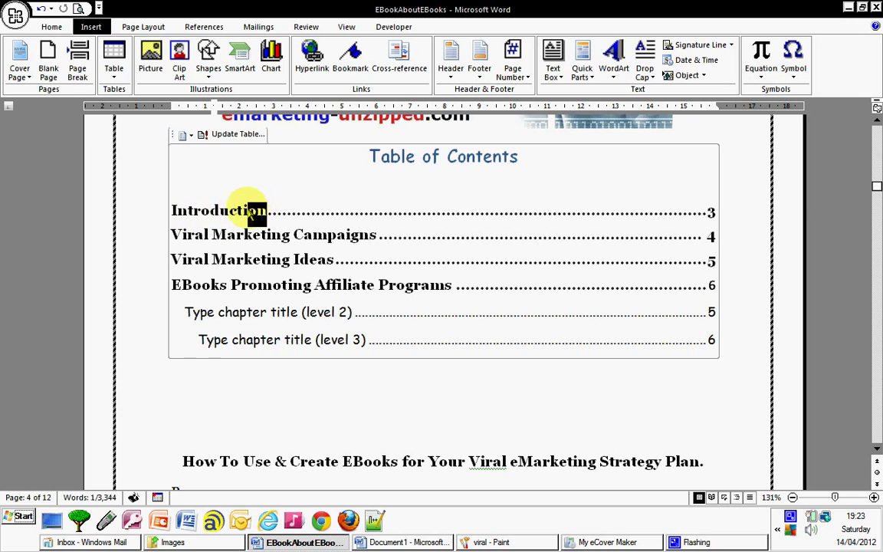
pyautogui.moveTo(250, 213); pyautogui.dragTo(172, 216)
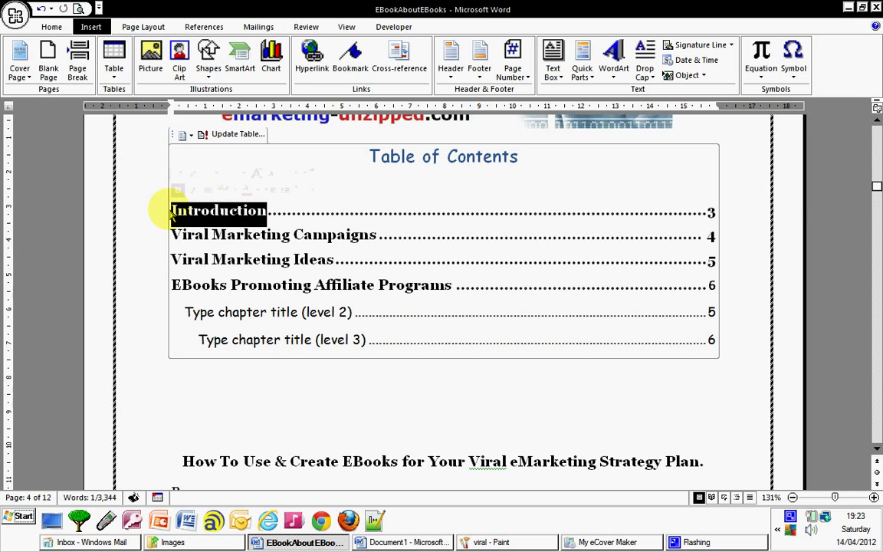
# Hyperlink the Introduction entry to the Introduction bookmark under Place in This Document.
pyautogui.click(310, 60)
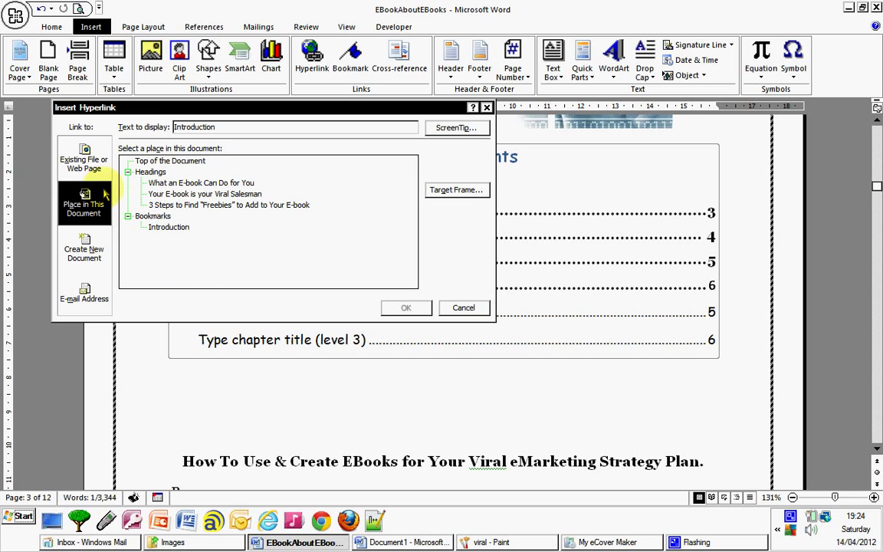
pyautogui.click(87, 163)
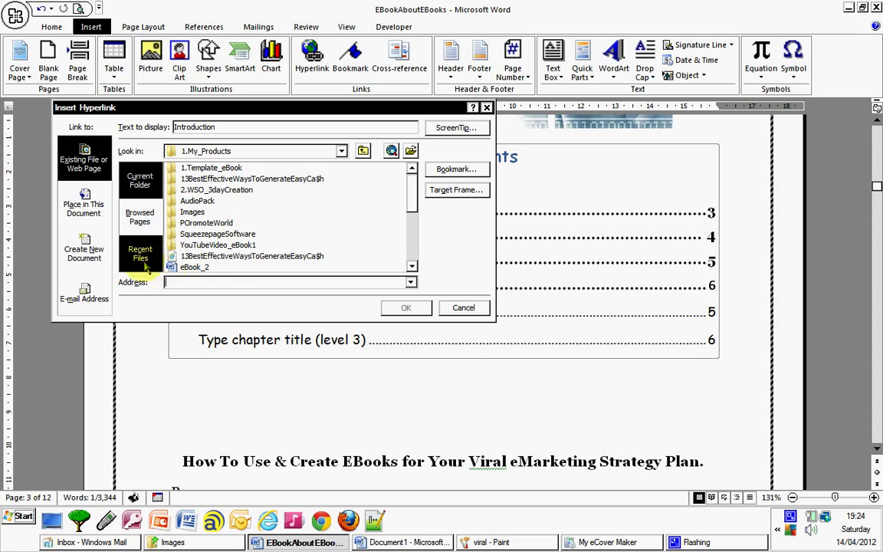
pyautogui.click(92, 210)
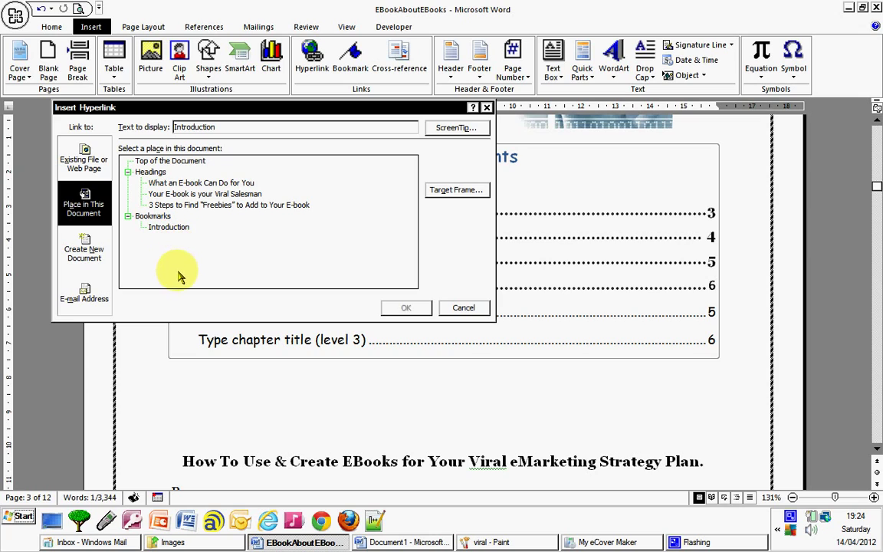
pyautogui.click(171, 228)
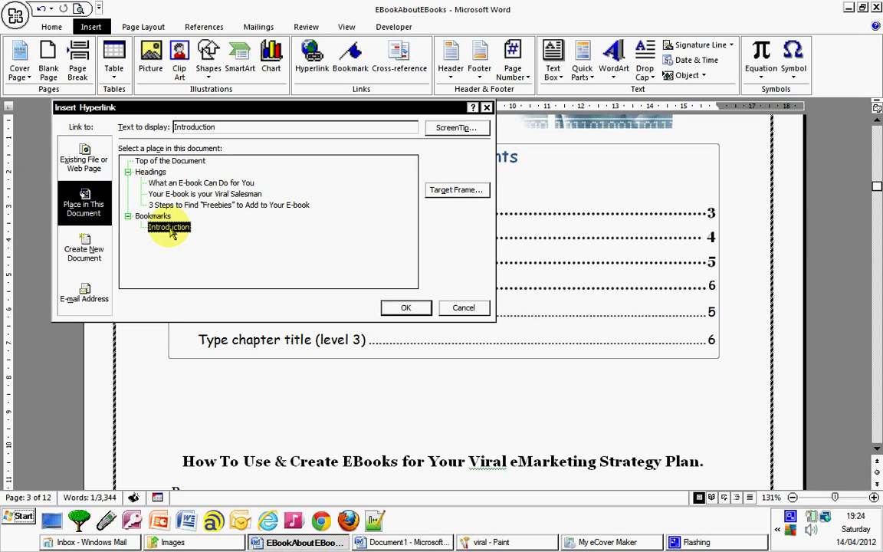
pyautogui.click(409, 308)
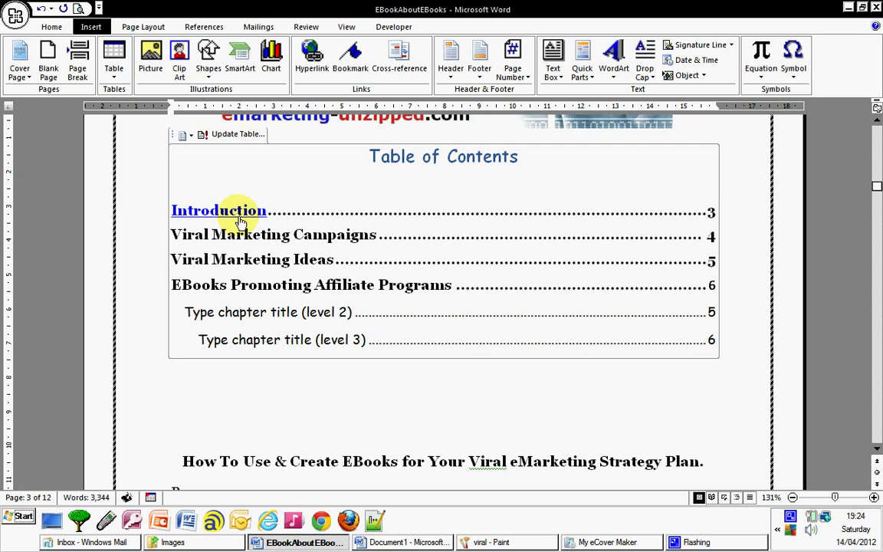
# Ctrl+click the Introduction link to test it, then return to the Table of Contents heading.
pyautogui.keyDown('ctrl'); pyautogui.click(240, 213); pyautogui.keyUp('ctrl')
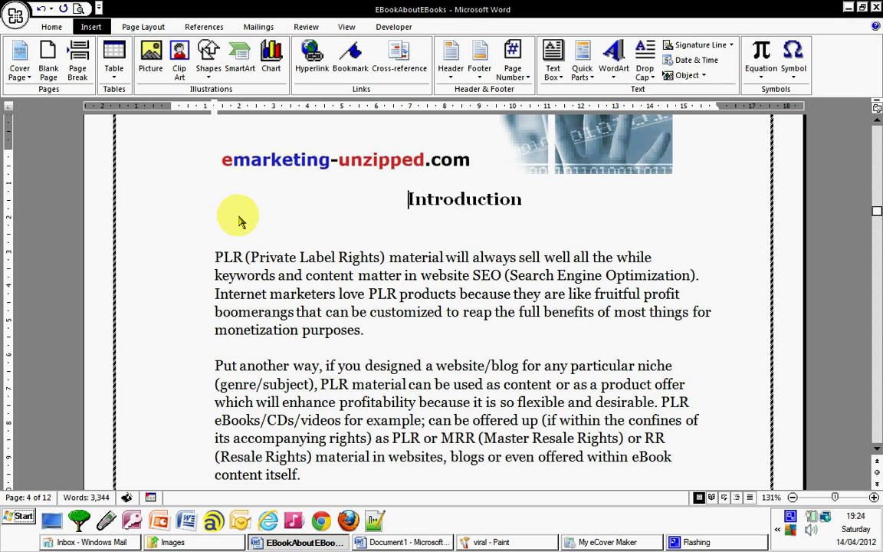
pyautogui.scroll(-12, 239, 221)
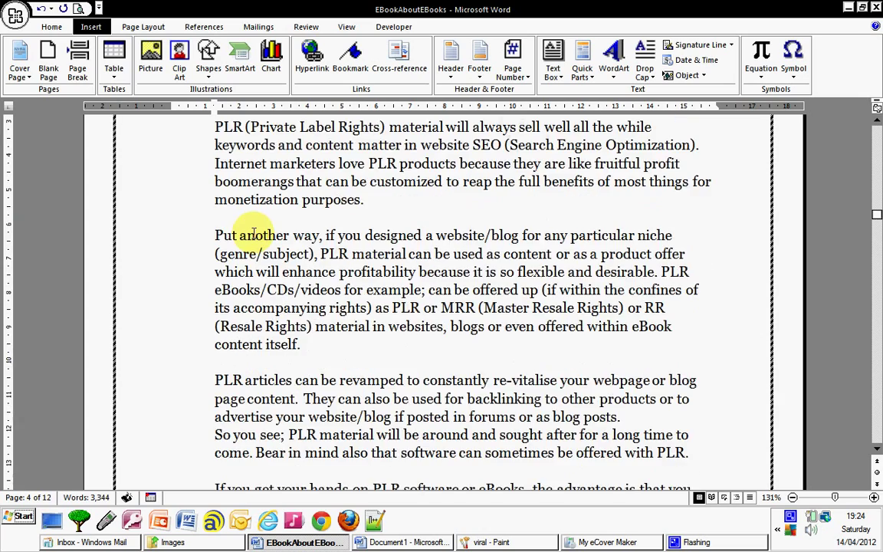
pyautogui.scroll(-5, 258, 233)
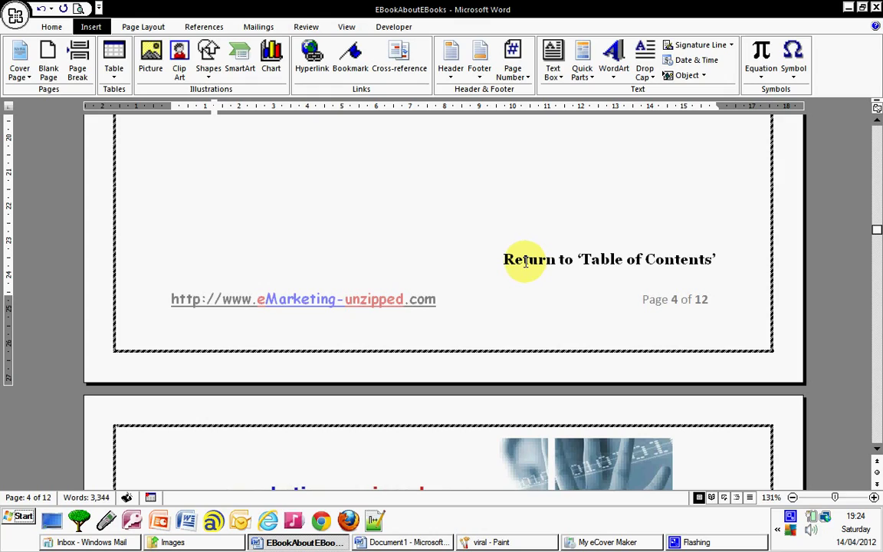
pyautogui.scroll(15, 525, 261)
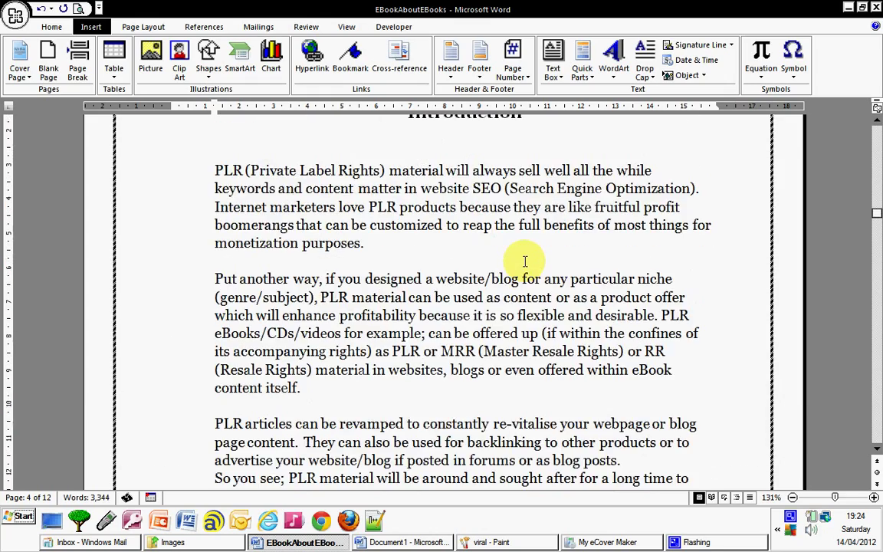
pyautogui.scroll(10, 525, 262)
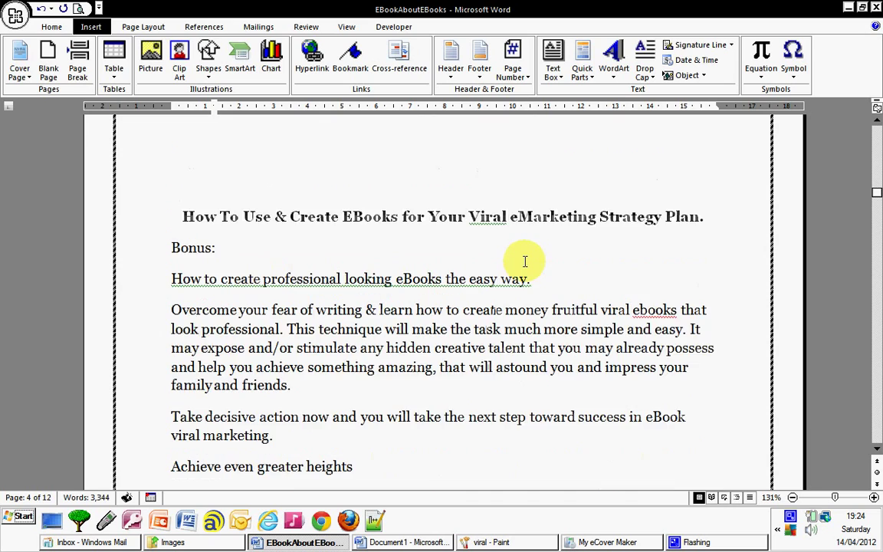
pyautogui.scroll(6, 525, 262)
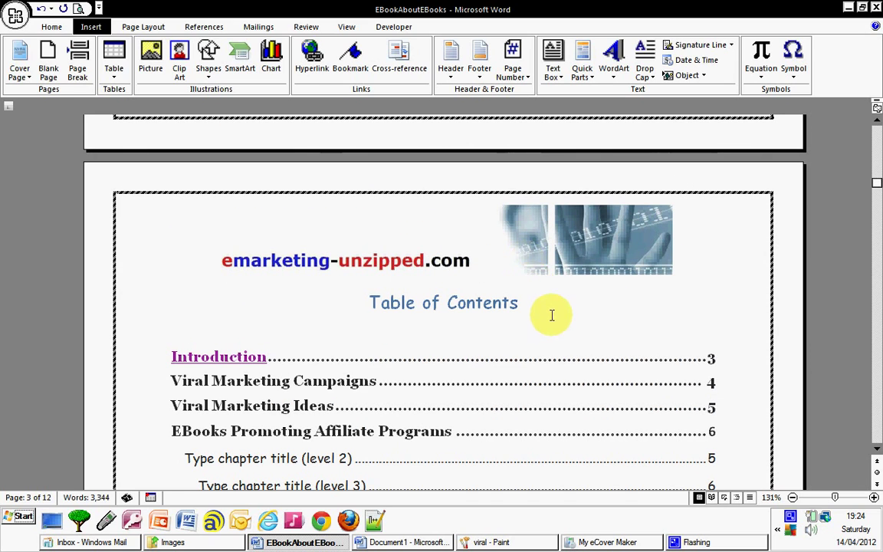
pyautogui.click(531, 306)
# Select the Table of Contents heading and bring up the Bookmark dialog for it.
pyautogui.moveTo(526, 302); pyautogui.dragTo(392, 302)
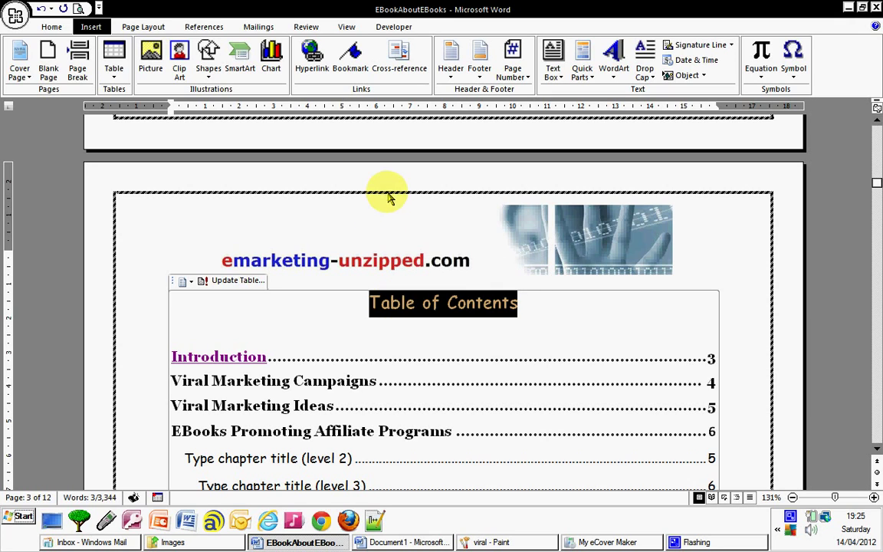
pyautogui.click(350, 62)
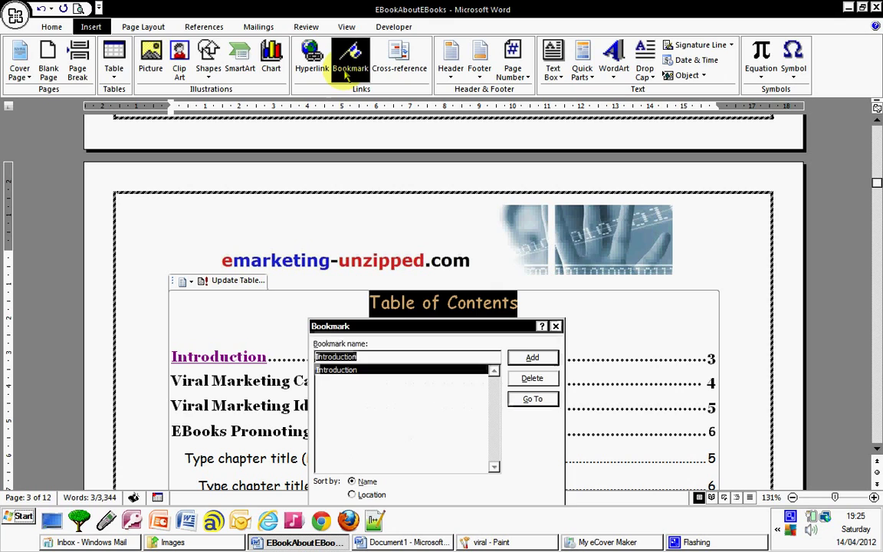
pyautogui.click(532, 358)
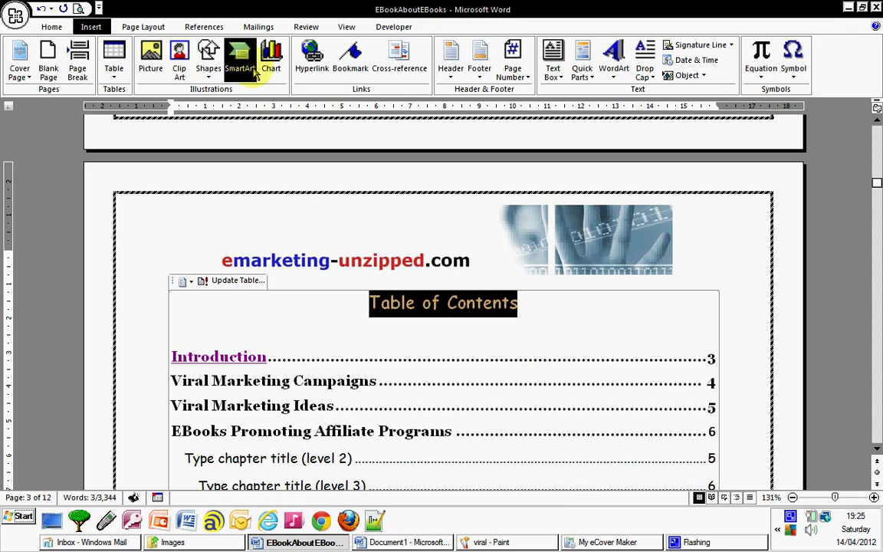
# Replace the bookmark name Introduction with 'Table of Contents' and attempt to add it.
pyautogui.click(350, 62)
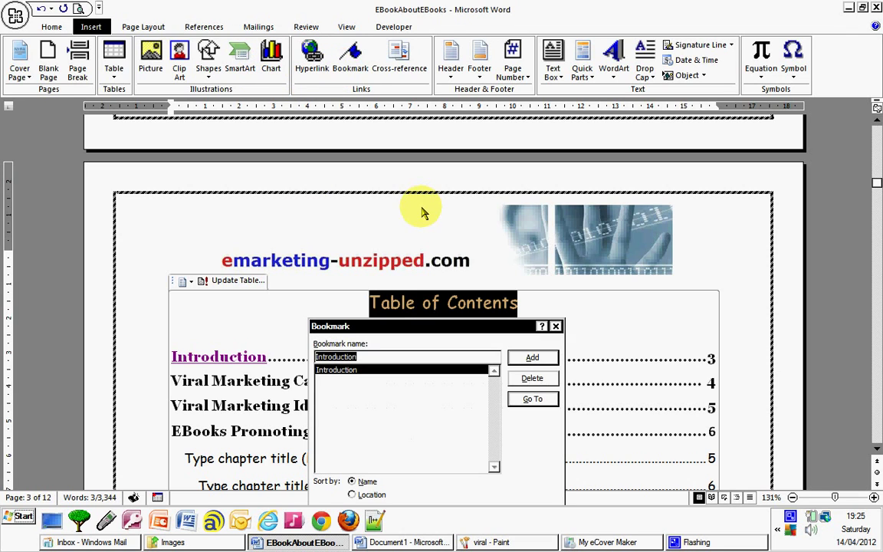
pyautogui.click(362, 357)
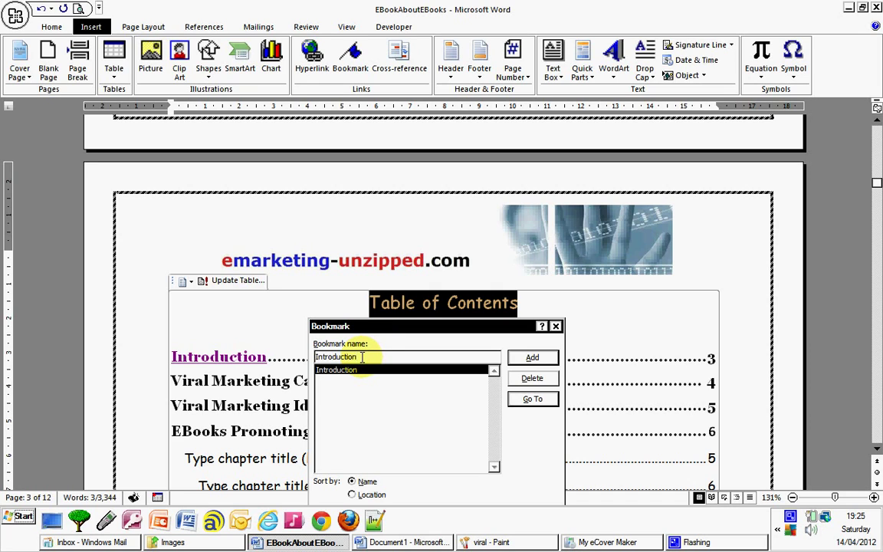
pyautogui.moveTo(362, 357); pyautogui.dragTo(312, 358)
pyautogui.press('BackSpace')
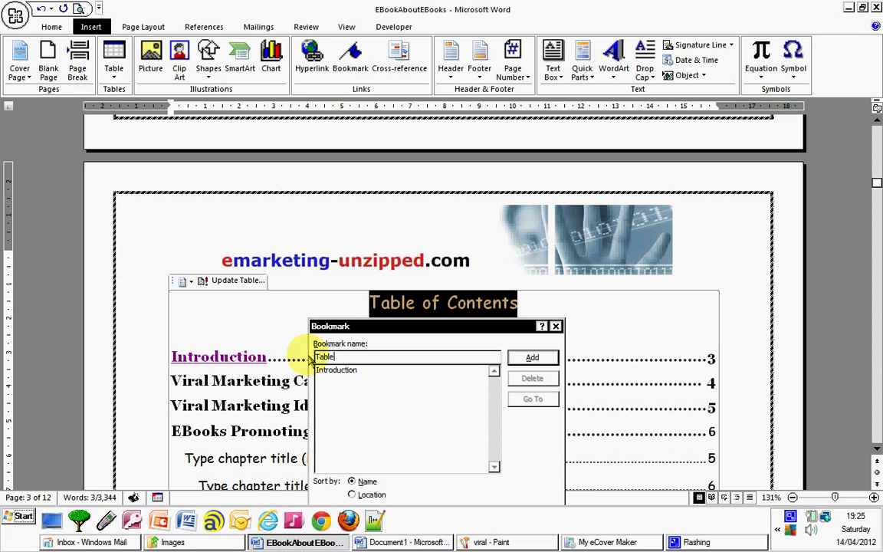
pyautogui.write('Table of Contents')
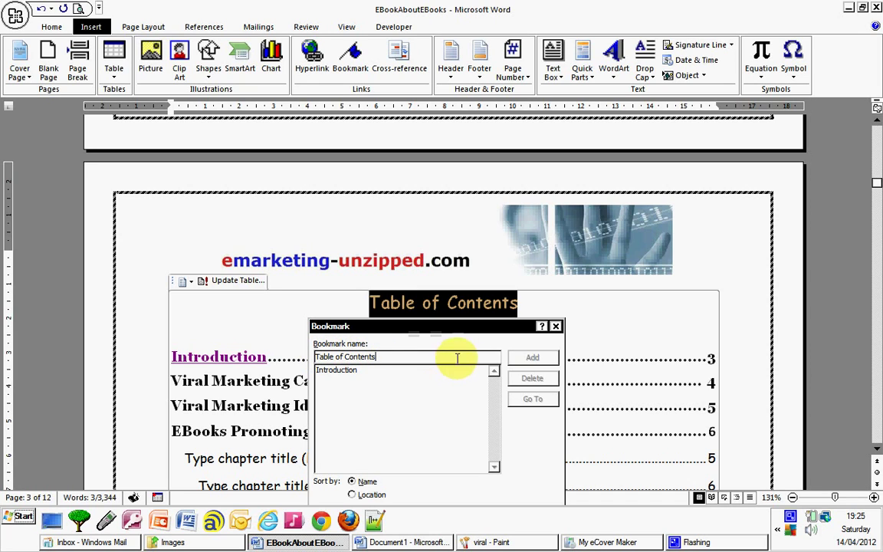
pyautogui.click(519, 360)
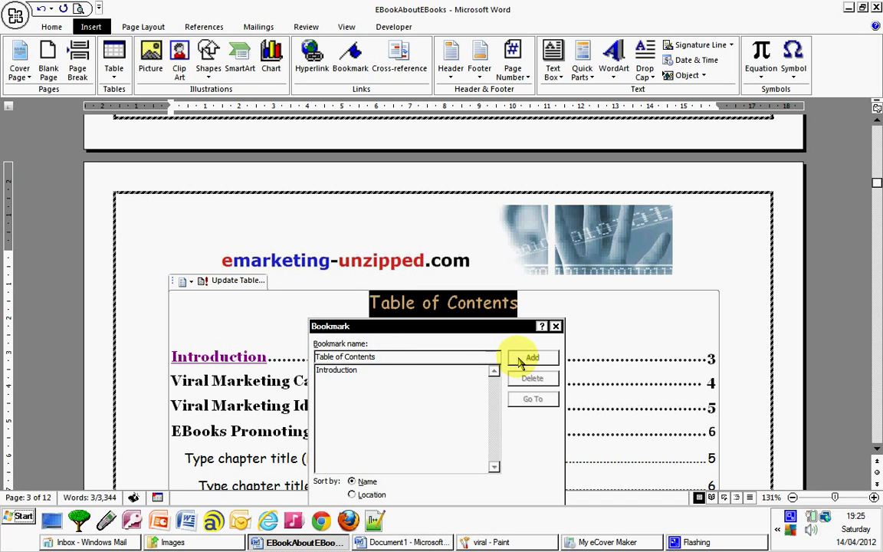
pyautogui.click(529, 362)
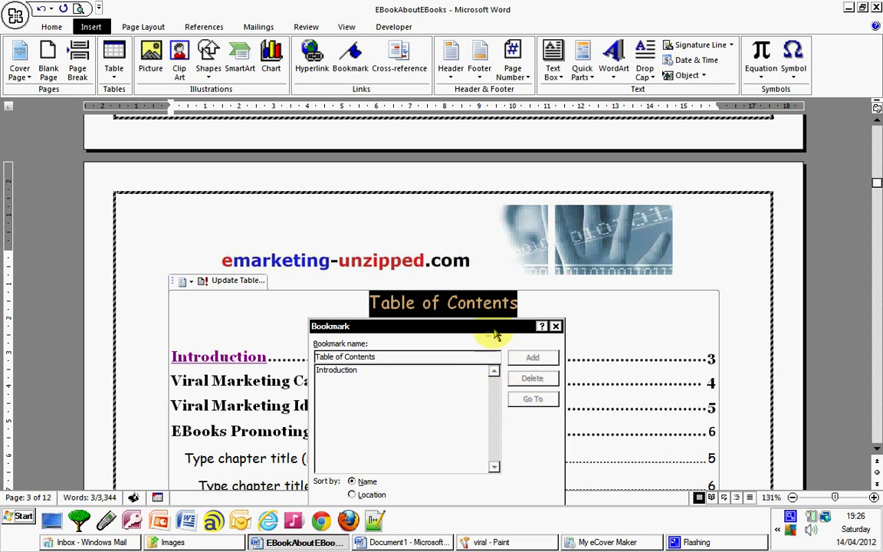
# Remove the spaces so the bookmark name reads TableOfContents, then add it.
pyautogui.moveTo(493, 330); pyautogui.dragTo(485, 232)
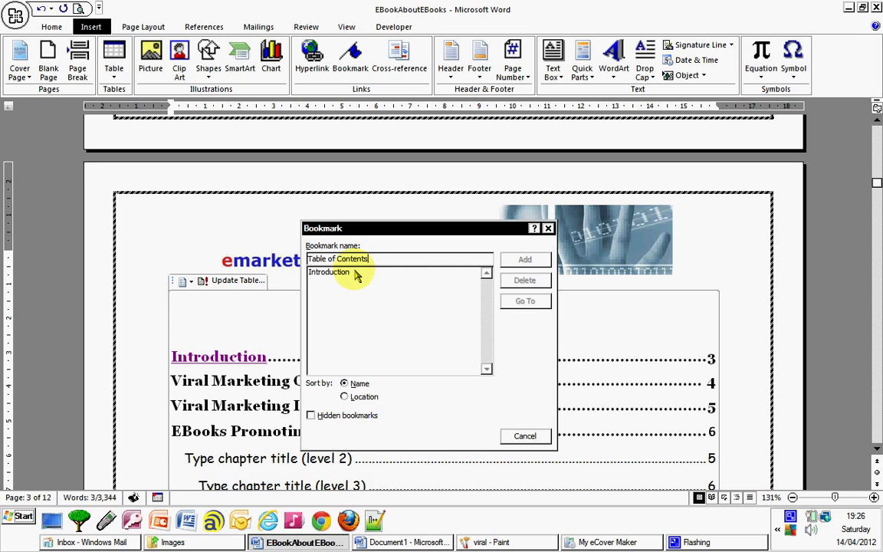
pyautogui.click(376, 260)
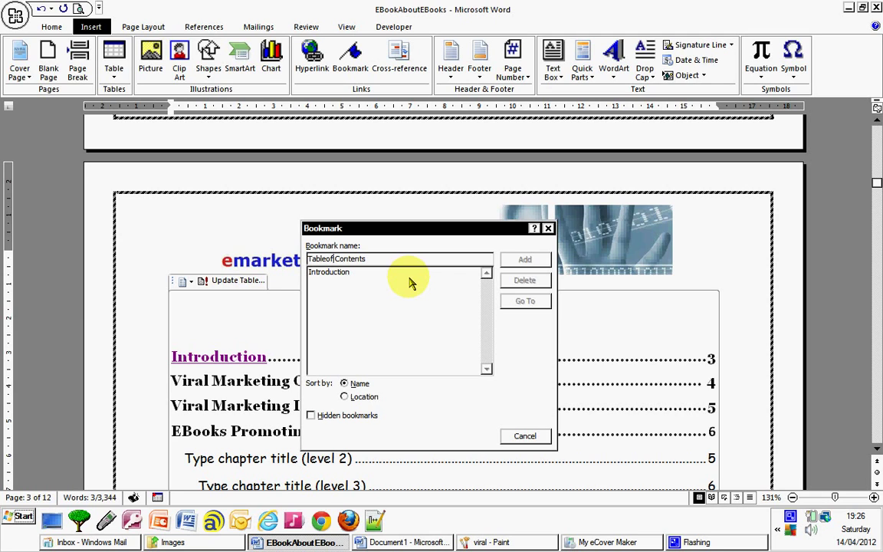
pyautogui.press('BackSpace')
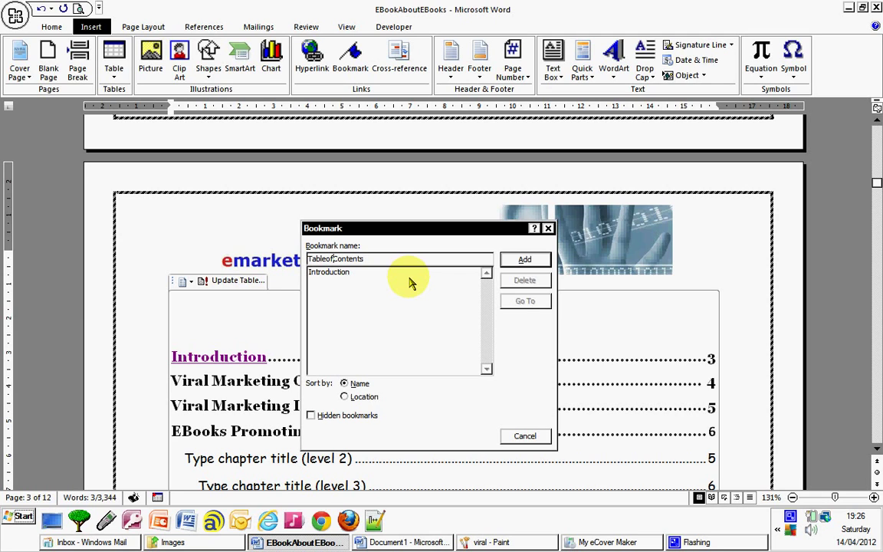
pyautogui.click(525, 261)
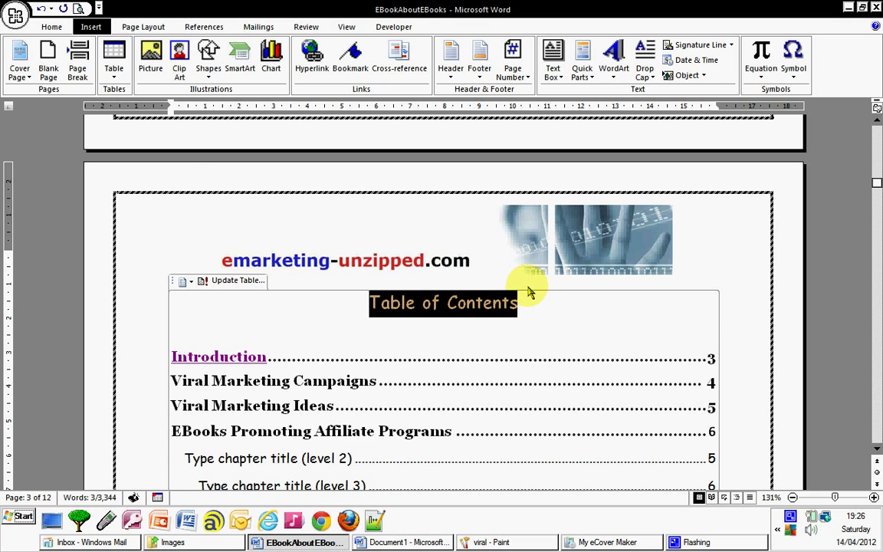
# Link the page 4 footer line Return to 'Table of Contents' to the TableOfContents bookmark.
pyautogui.scroll(-1, 529, 291)
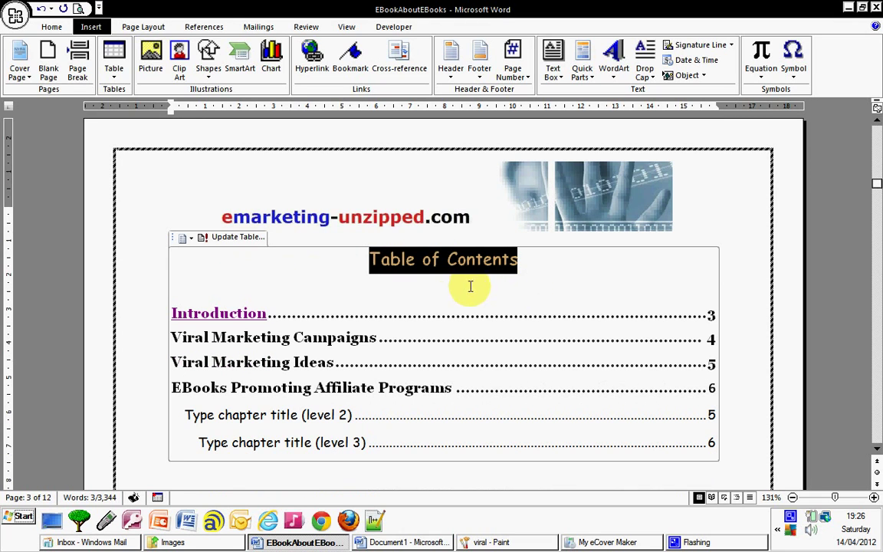
pyautogui.scroll(-6, 472, 291)
pyautogui.scroll(-14, 479, 293)
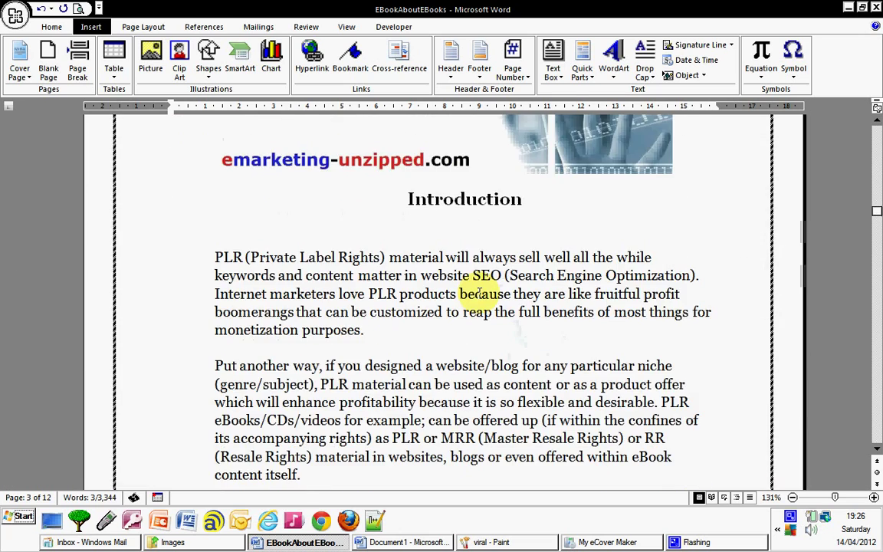
pyautogui.scroll(-10, 479, 293)
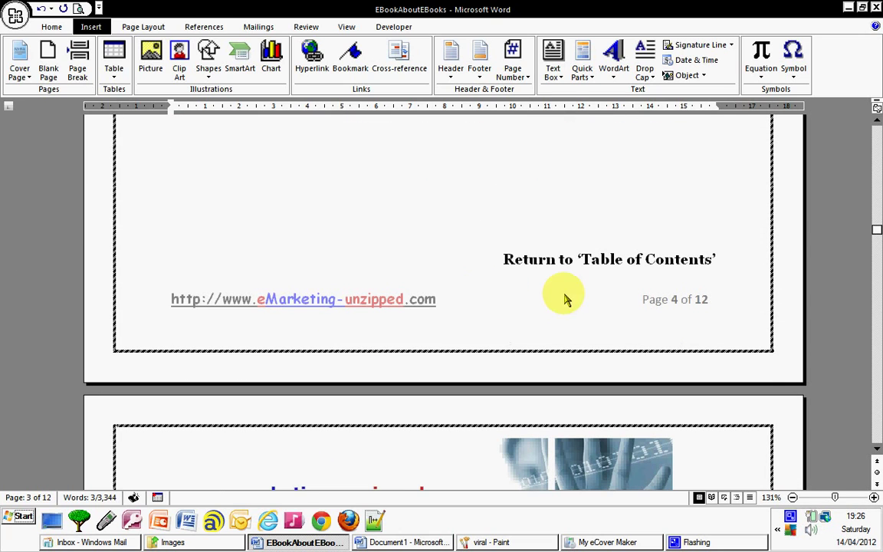
pyautogui.click(142, 265)
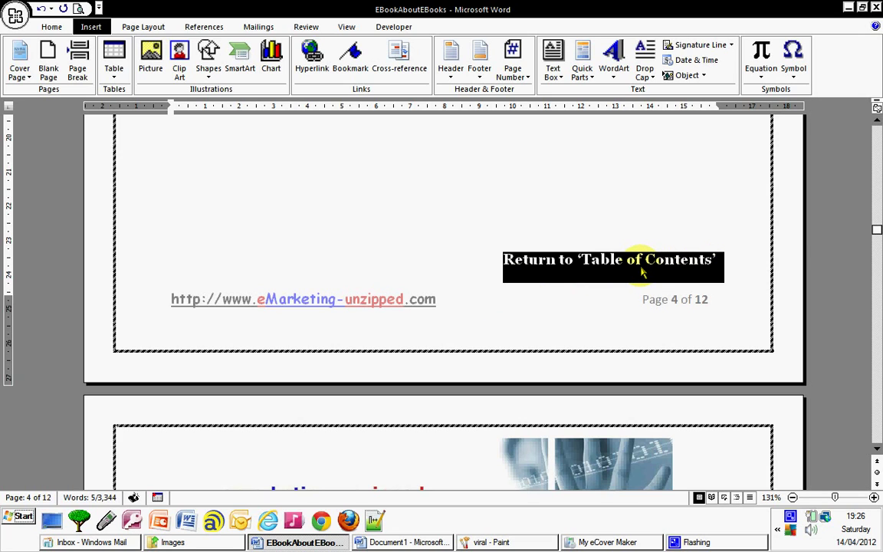
pyautogui.click(314, 78)
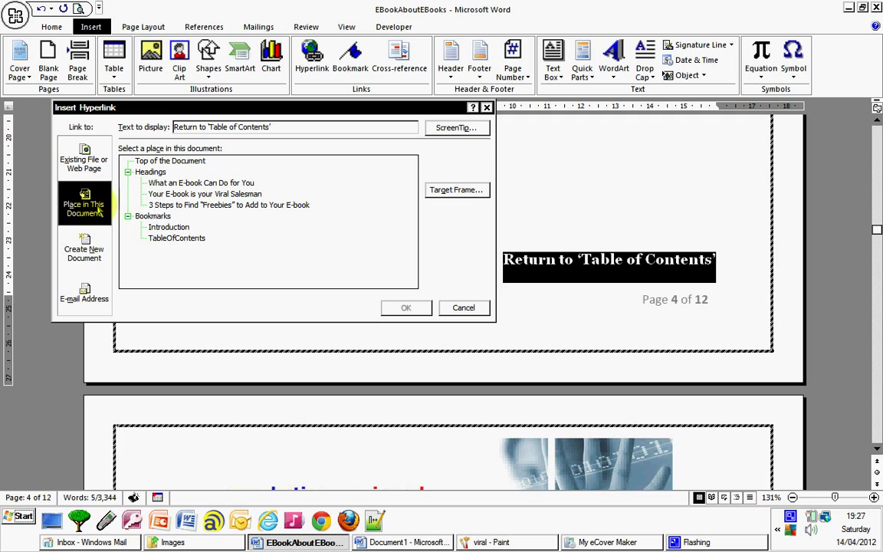
pyautogui.click(175, 238)
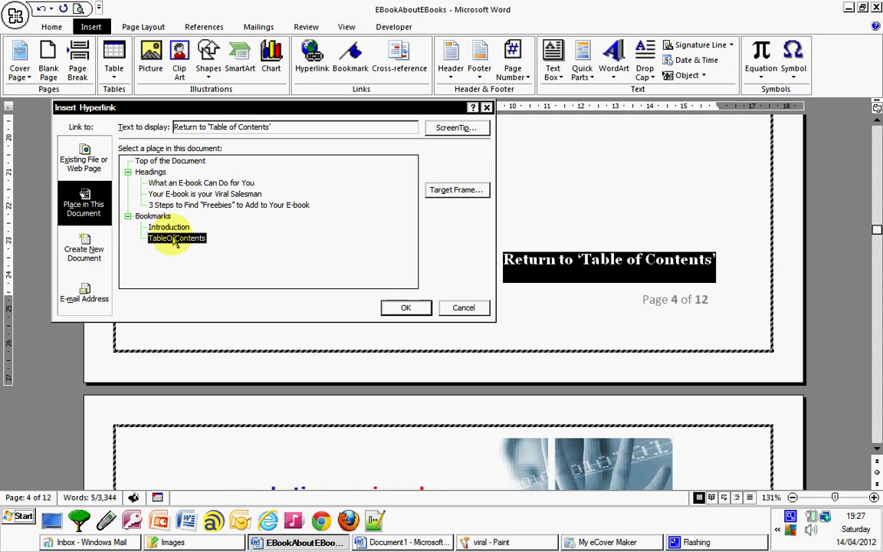
pyautogui.click(404, 309)
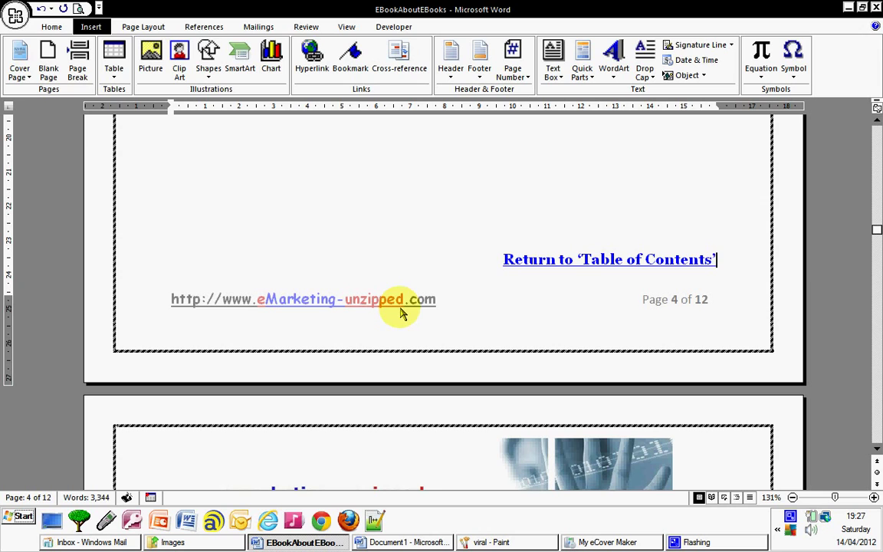
# Follow the 'Return to Table of Contents' link and check it lands on the Table of Contents page.
pyautogui.keyDown('ctrl'); pyautogui.click(567, 265); pyautogui.keyUp('ctrl')
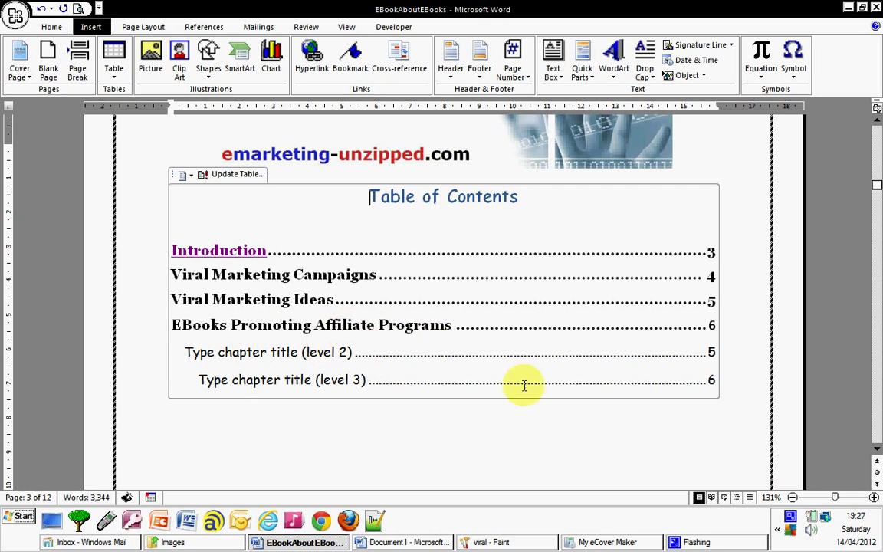
pyautogui.scroll(1, 618, 418)
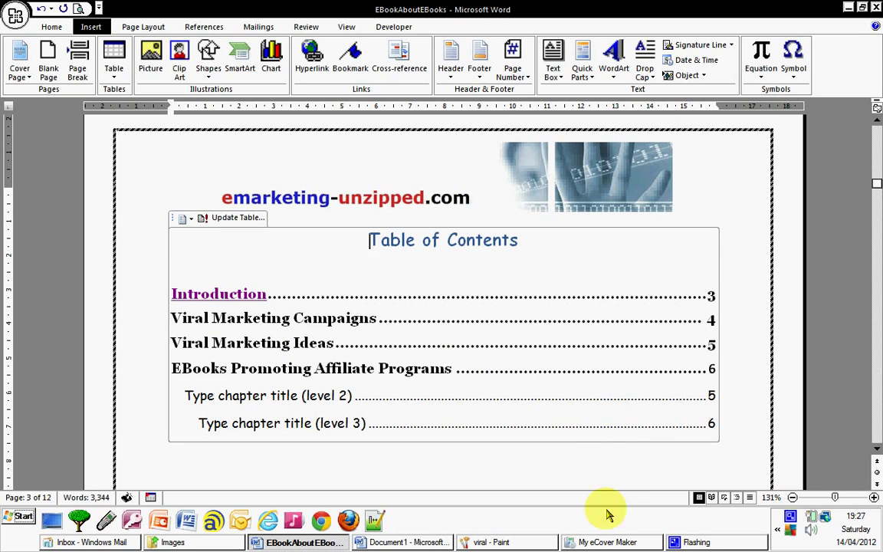
pyautogui.scroll(-1, 610, 487)
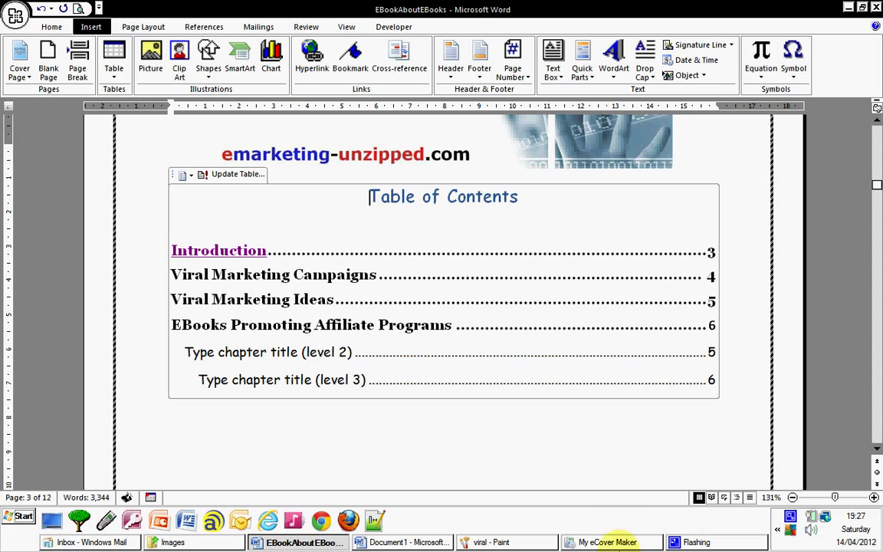
# Click below the table of contents and scroll up to the Legal Disclaimer page.
pyautogui.click(342, 452)
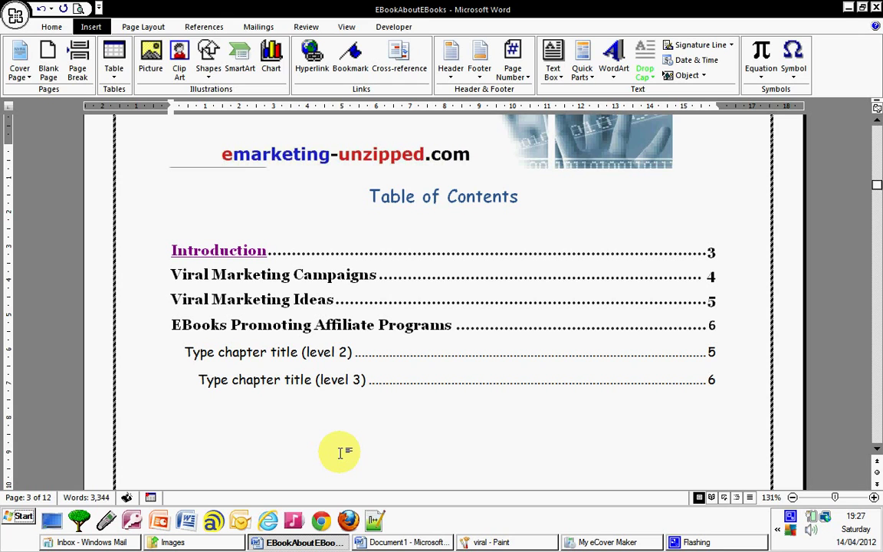
pyautogui.scroll(20, 338, 453)
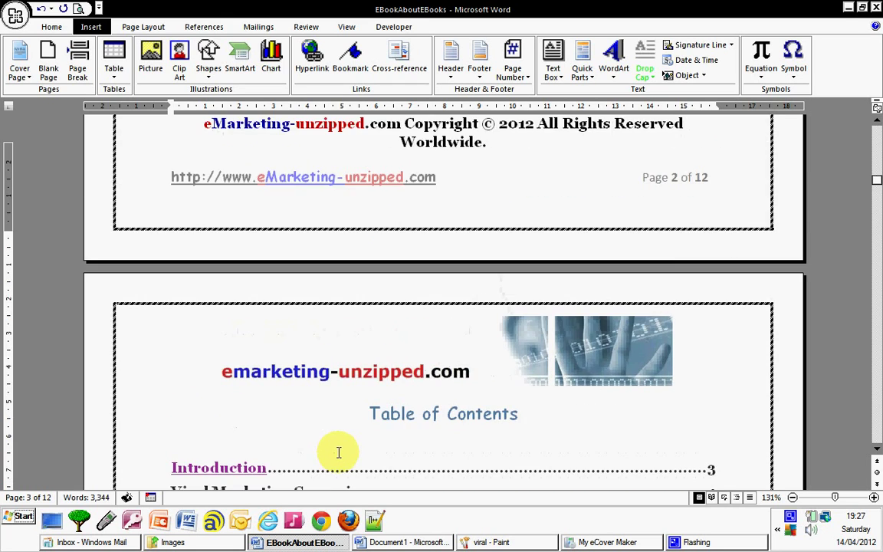
pyautogui.scroll(15, 335, 450)
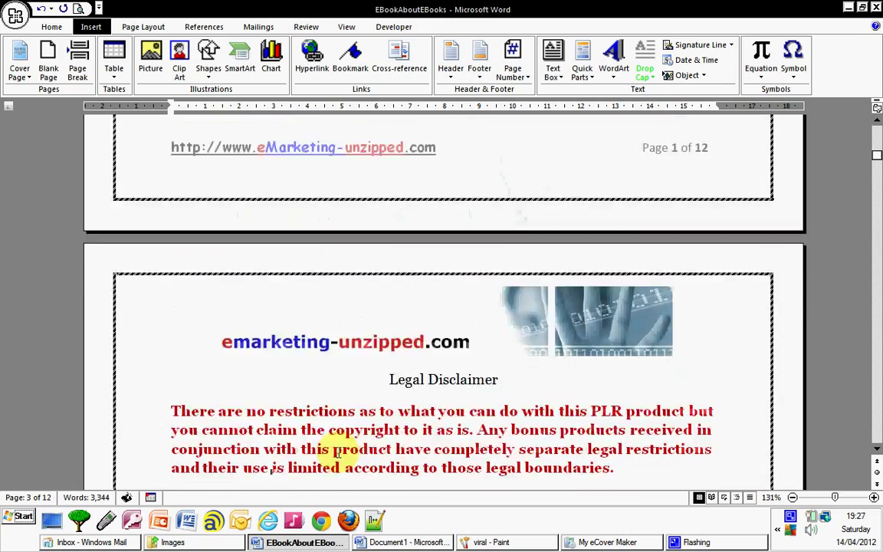